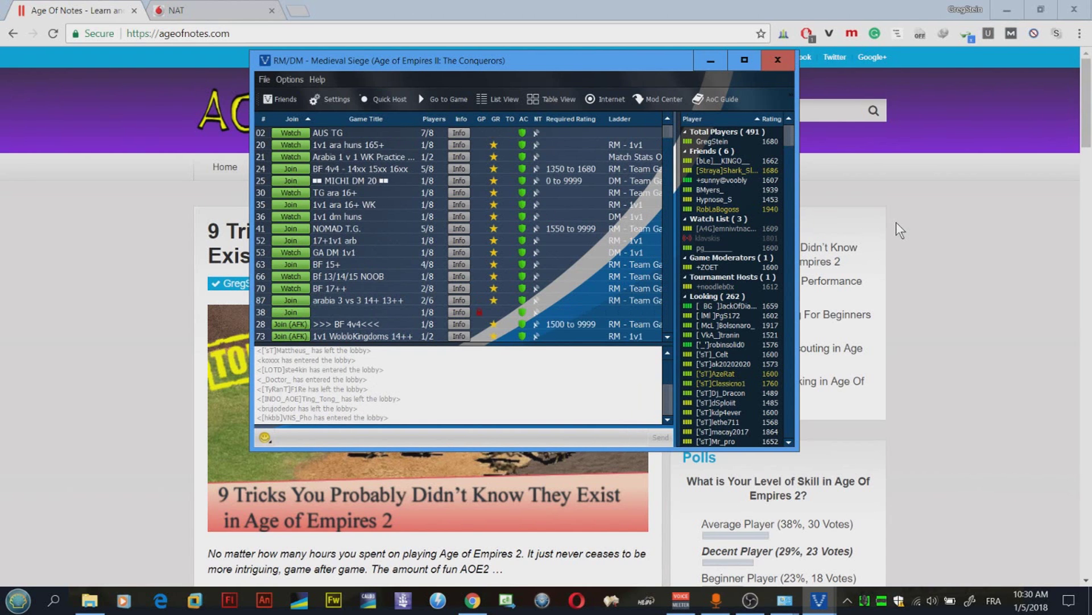
Step: Bring the Vodafone router's NAT page forward to check its UDP port-forwarding rules
click(224, 3)
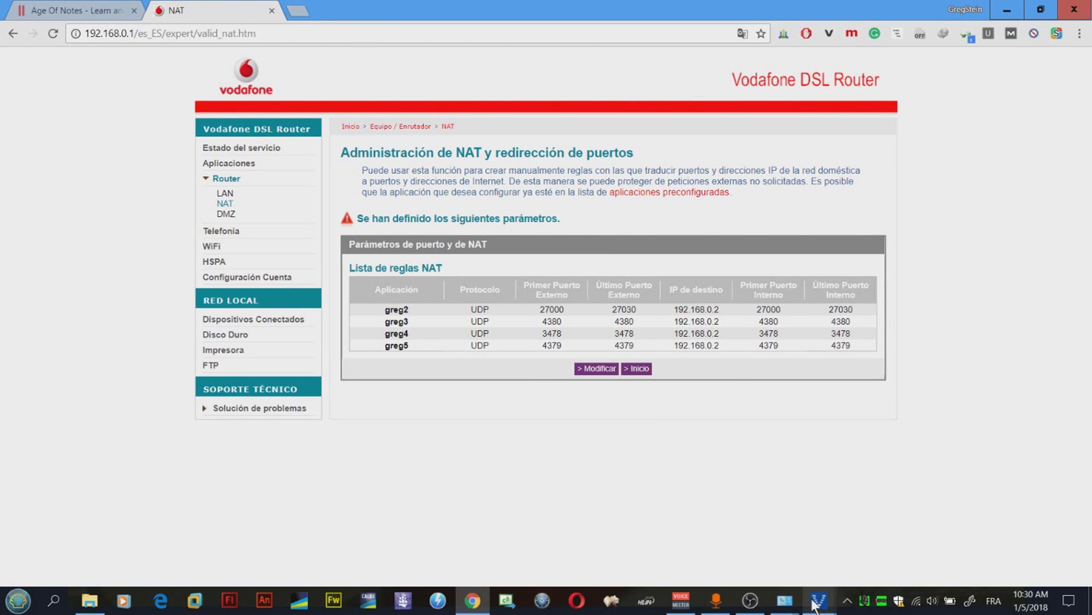
Step: Start a network diagnostics scan from Voobly's Options menu
mouse_move(813, 604)
click(929, 533)
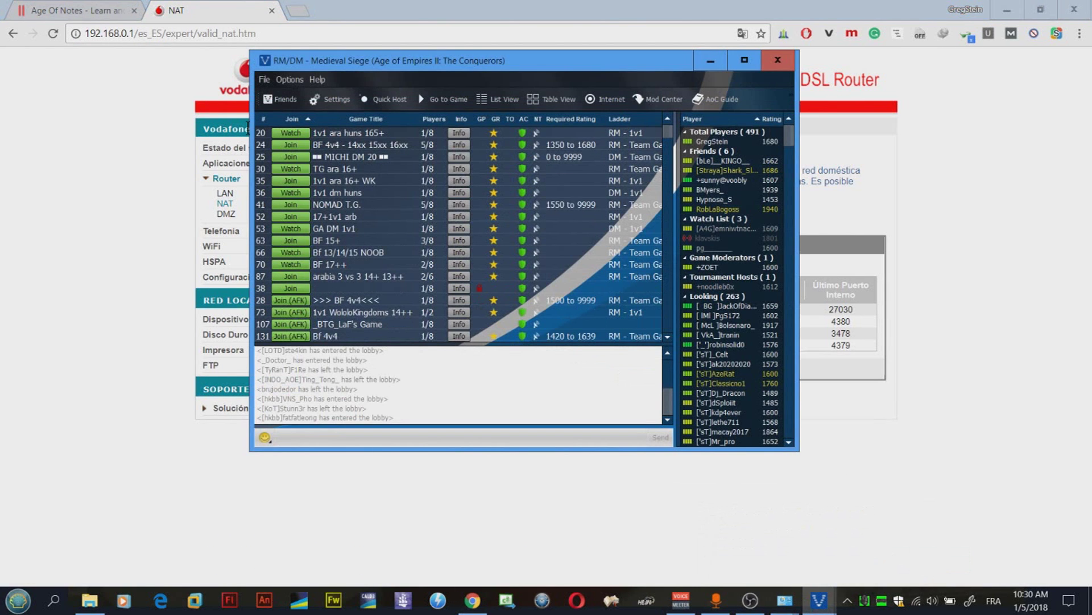
click(291, 79)
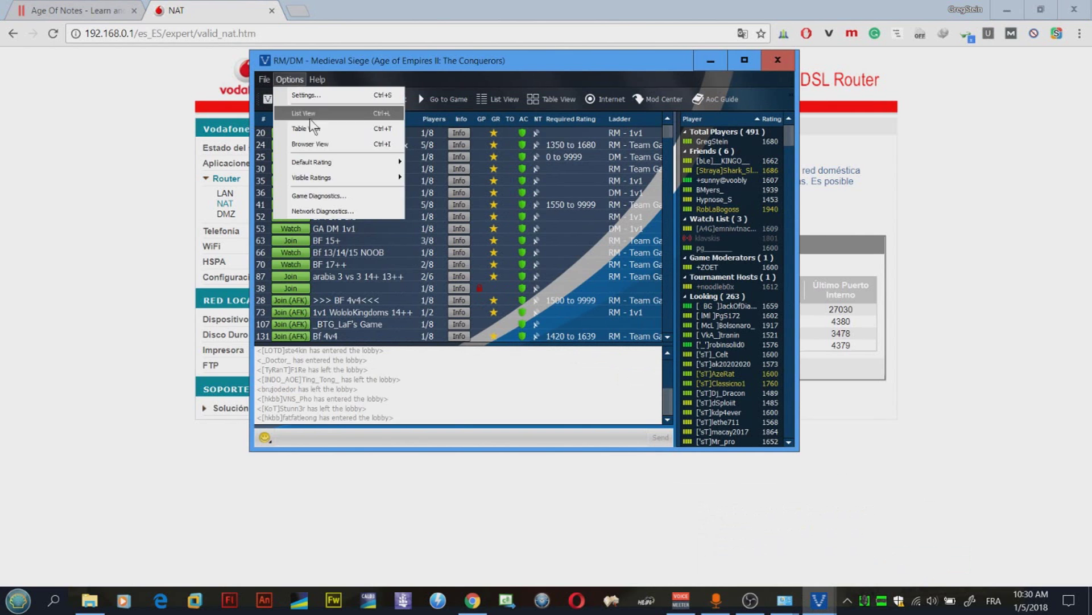
click(329, 211)
click(408, 173)
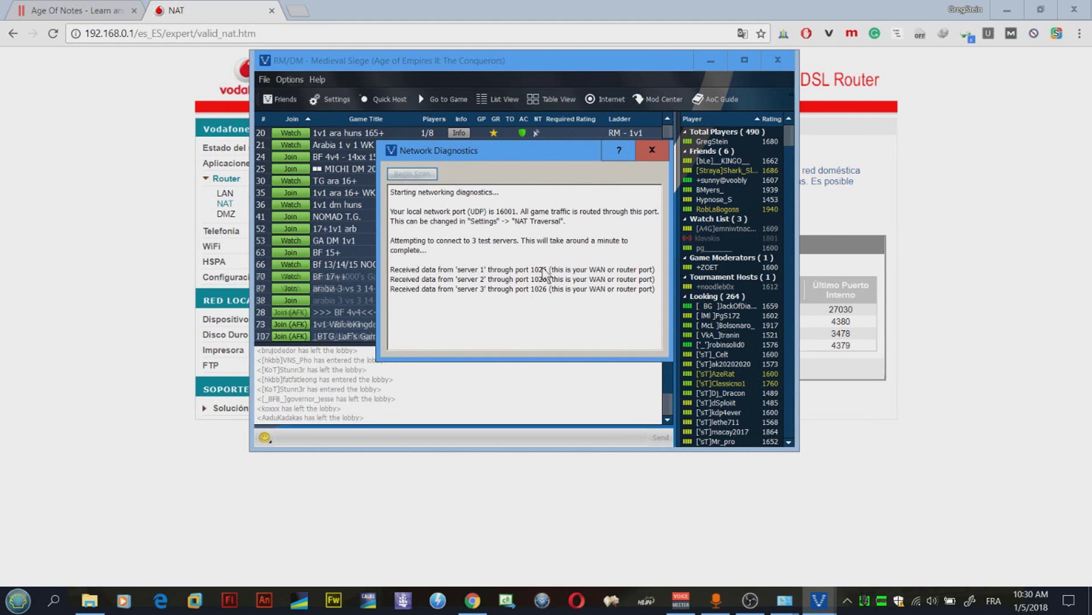
Step: Review the scan result showing UDP port 16001 Not Forwarded, then close diagnostics
drag(515, 214, 503, 217)
click(499, 218)
click(503, 212)
click(503, 211)
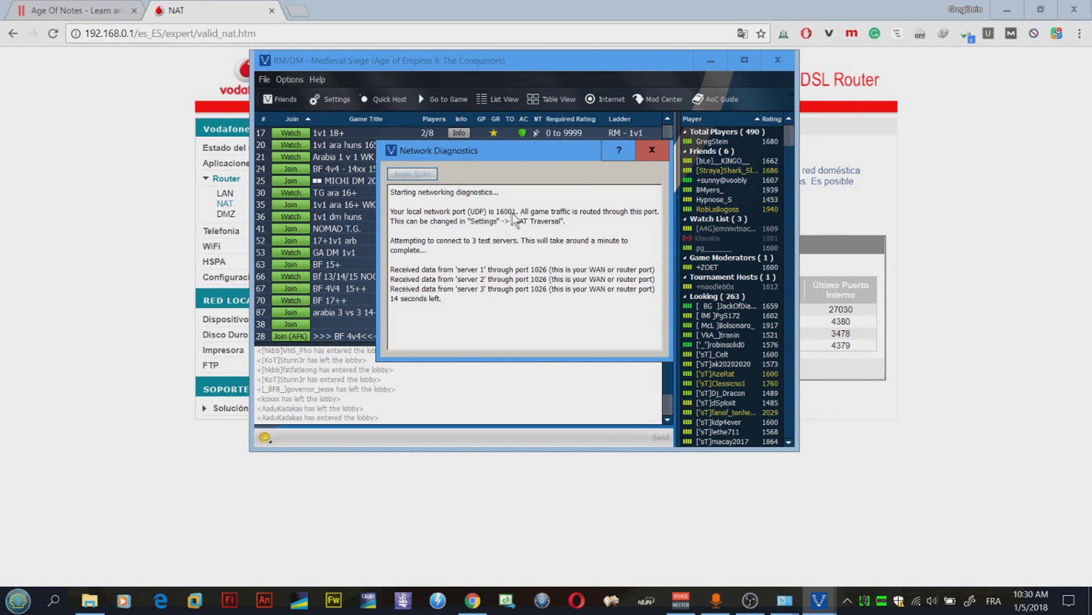
click(504, 212)
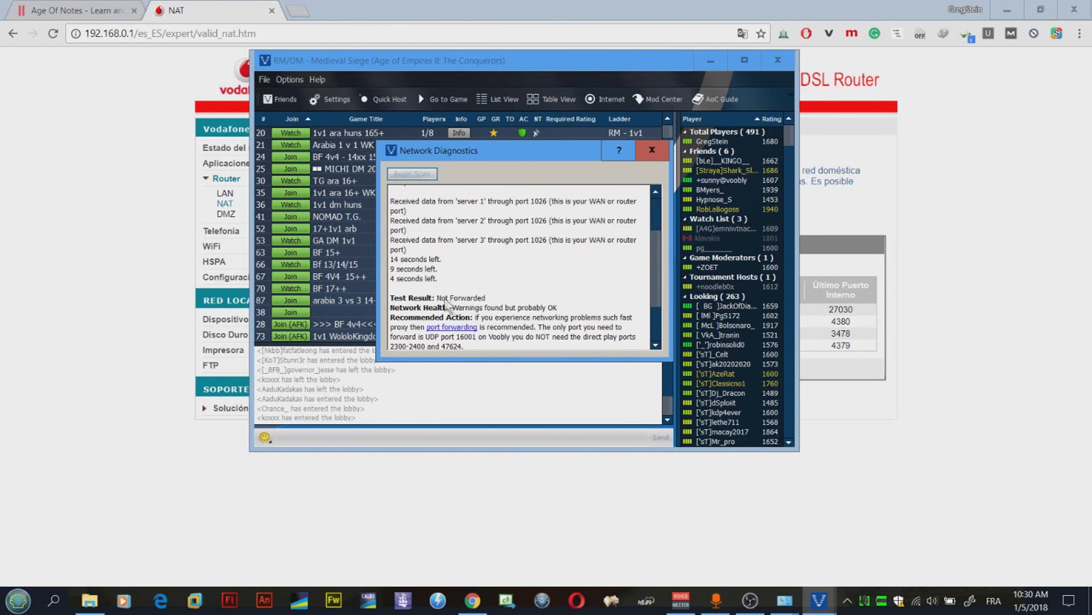
drag(442, 297, 390, 297)
click(491, 314)
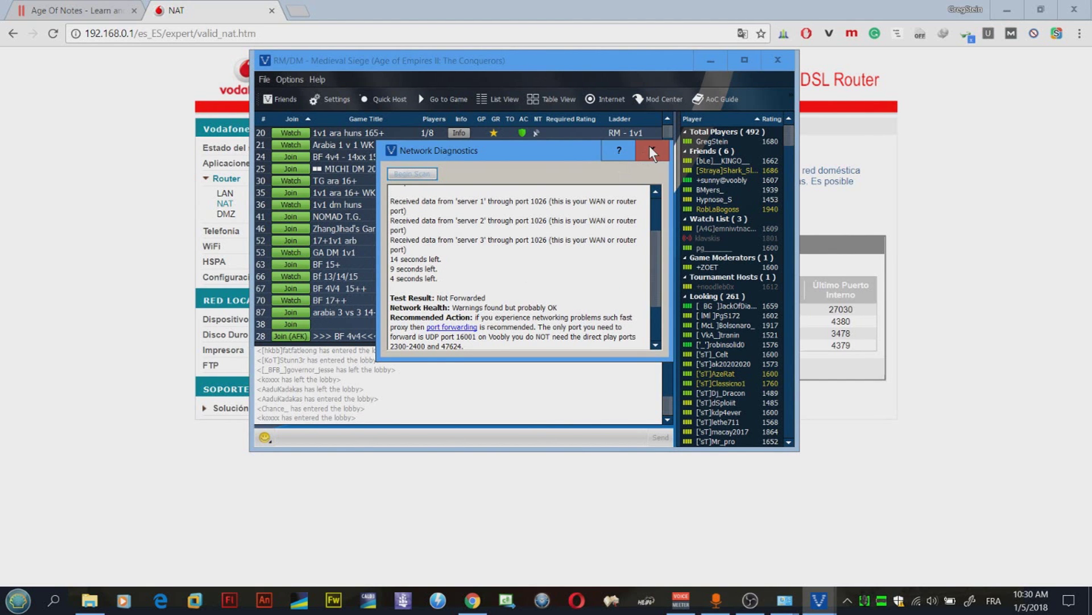
click(651, 148)
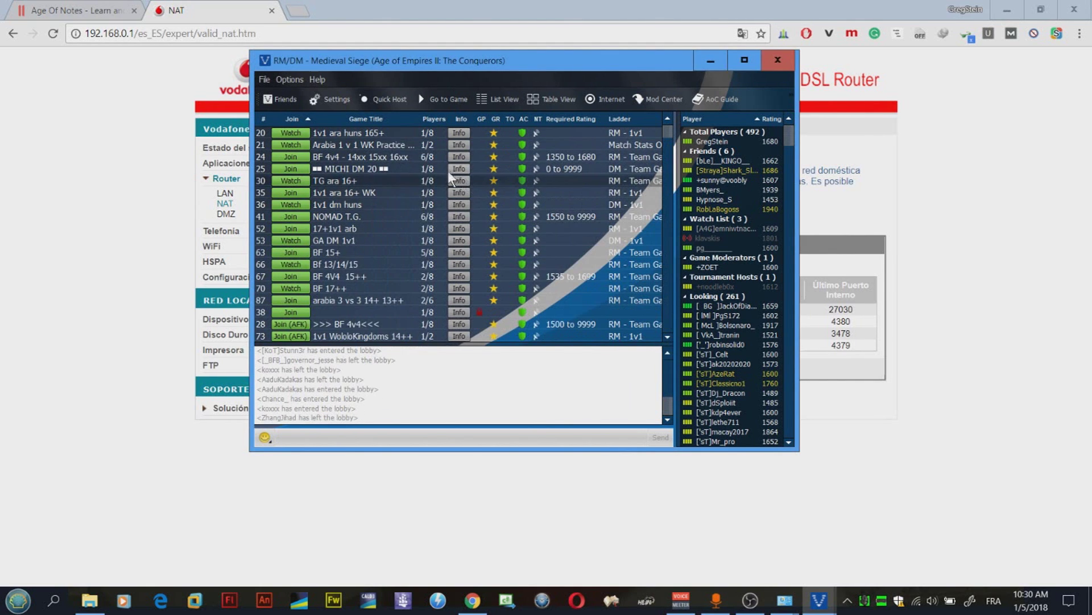
click(294, 158)
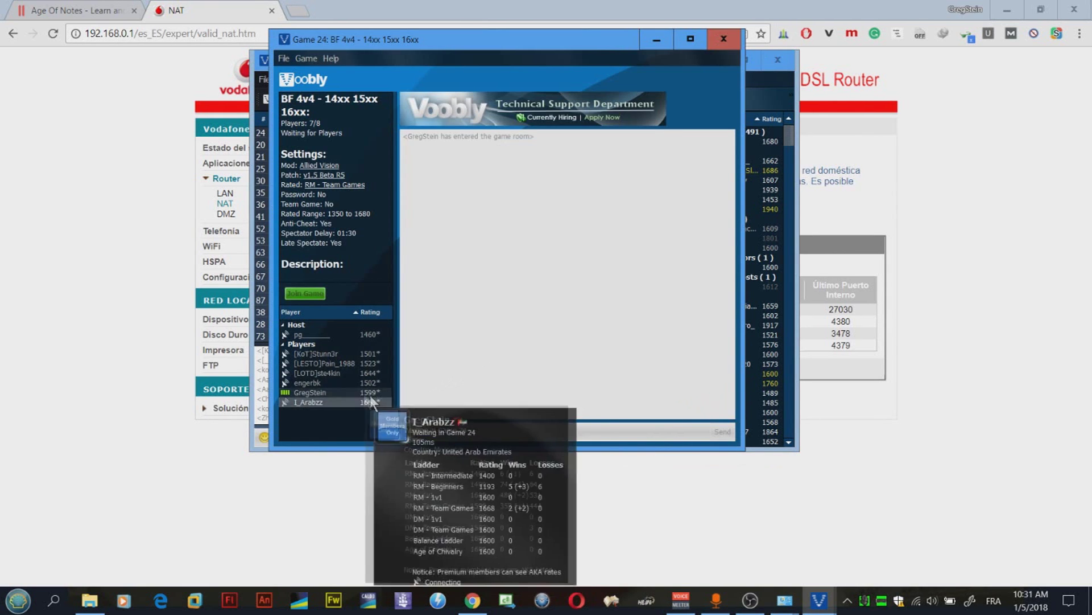
mouse_move(330, 374)
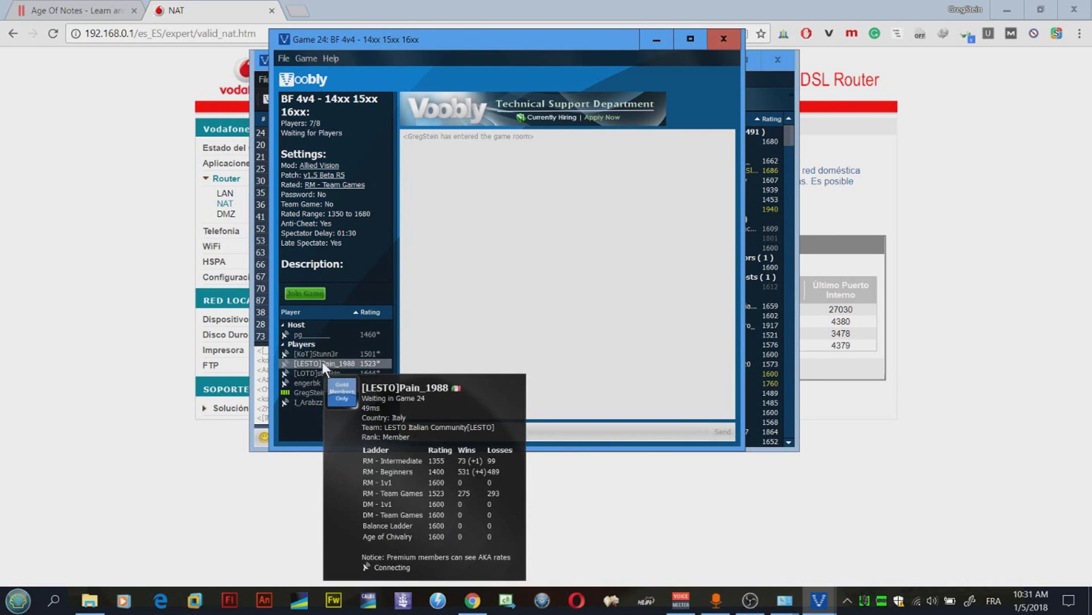
mouse_move(339, 405)
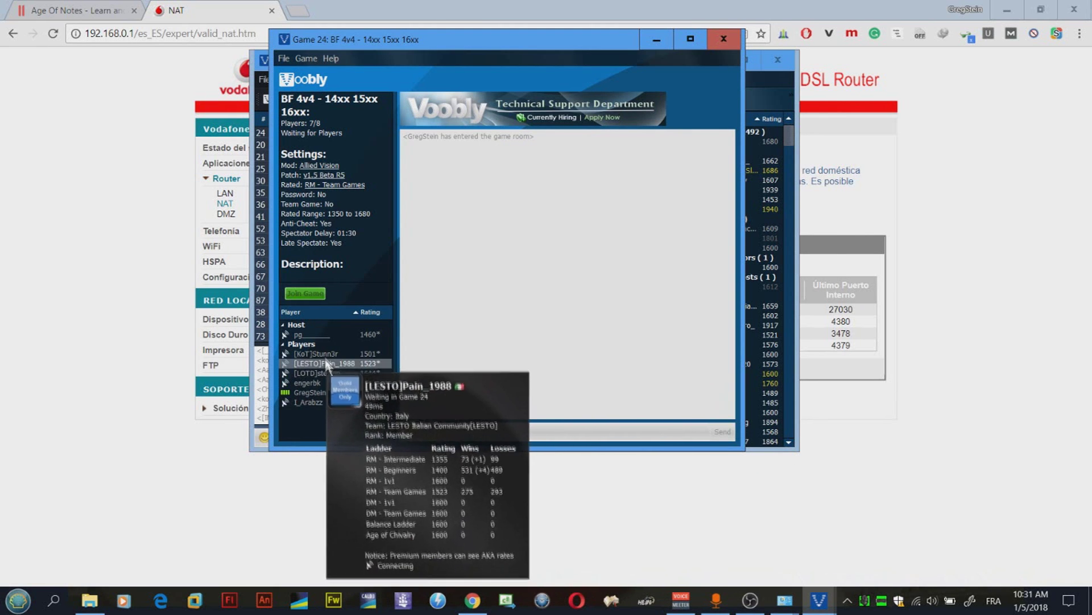
mouse_move(320, 335)
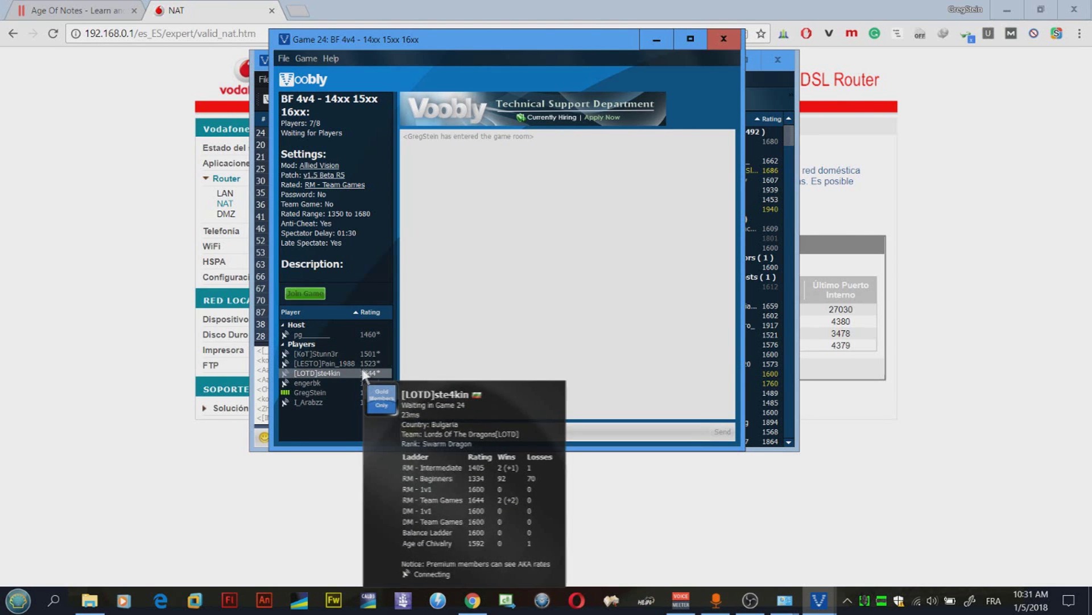
click(718, 44)
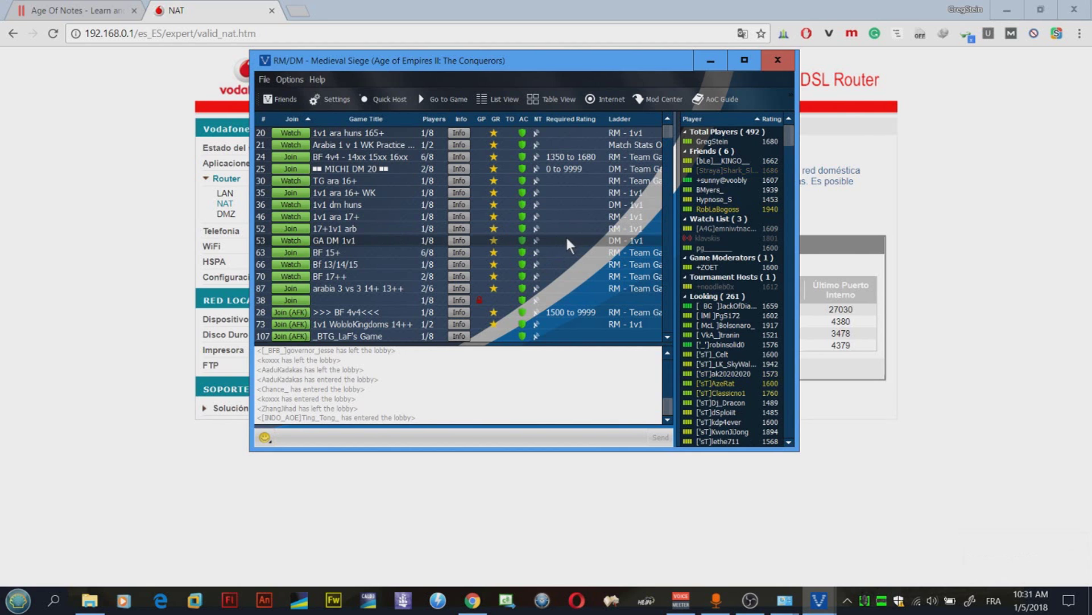
click(710, 60)
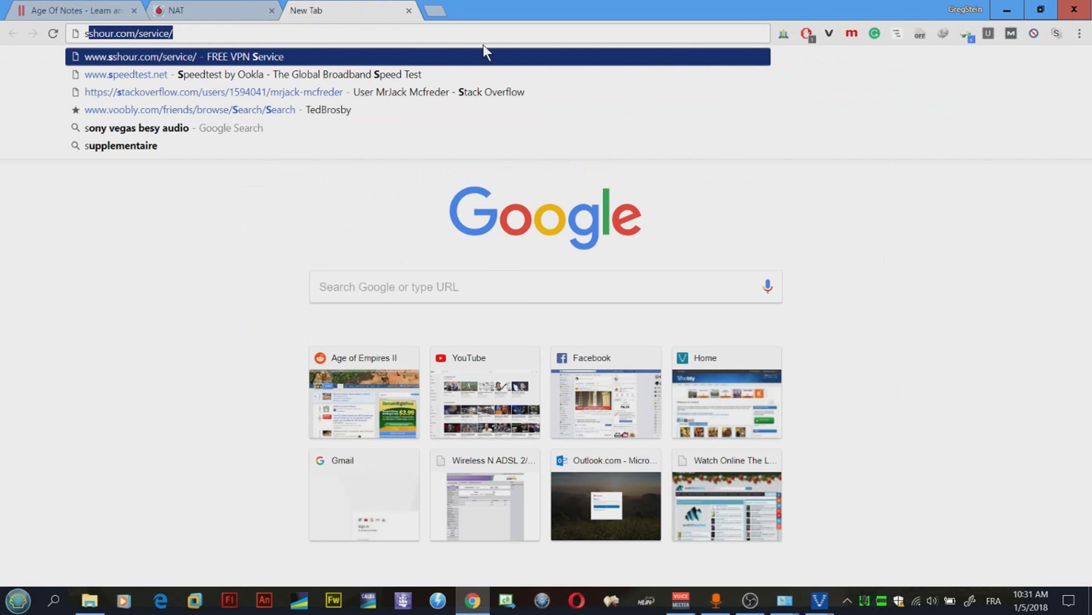
key(Return)
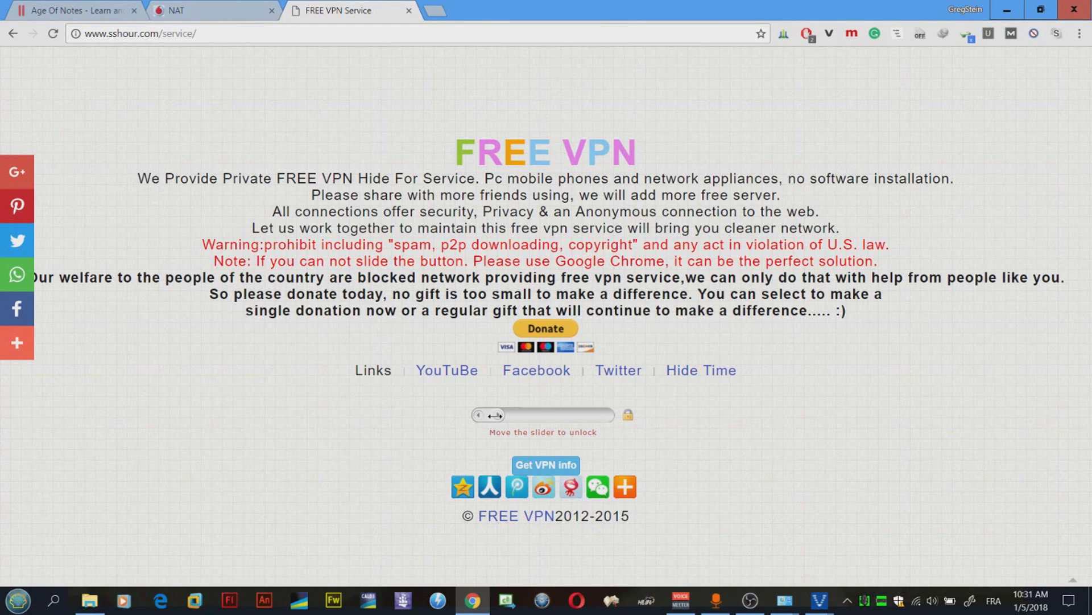
drag(495, 414, 608, 416)
drag(511, 432, 577, 435)
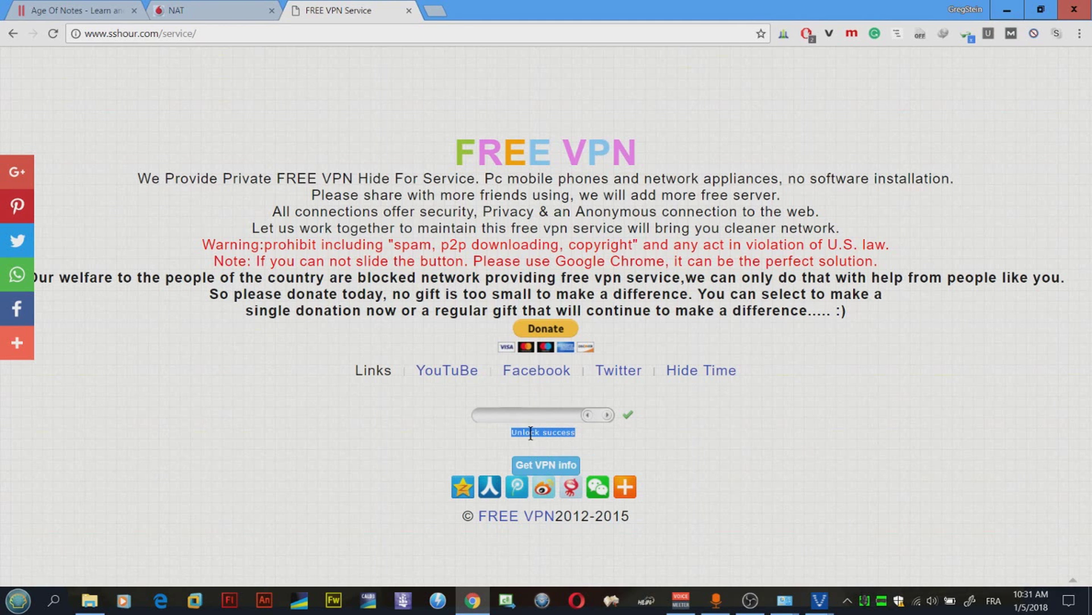
click(537, 467)
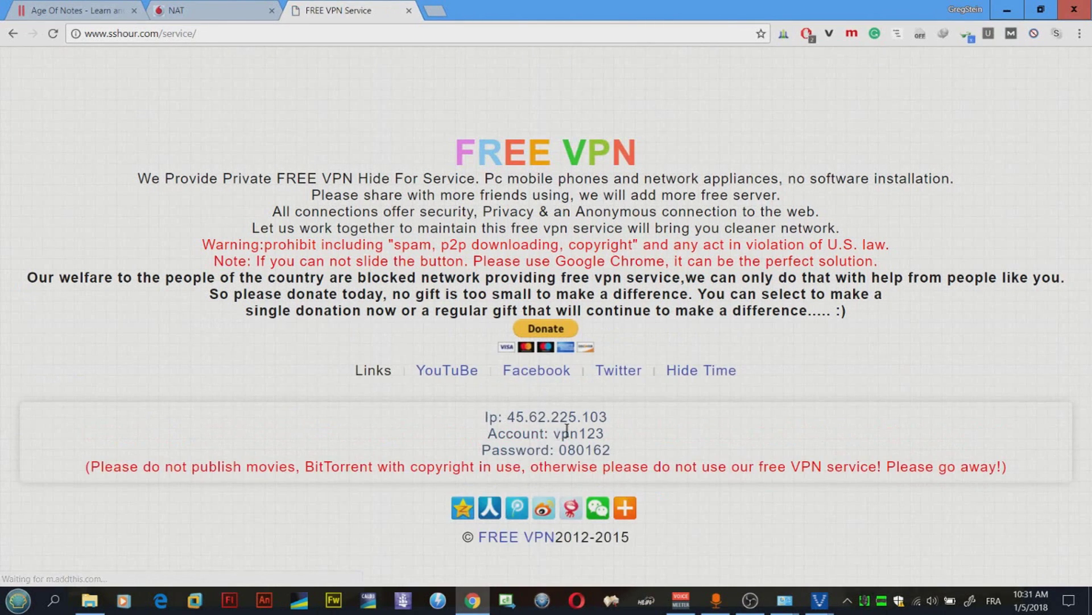
Step: Select the VPN server IP 45.62.225.103, account name and password on the page
drag(483, 412, 622, 444)
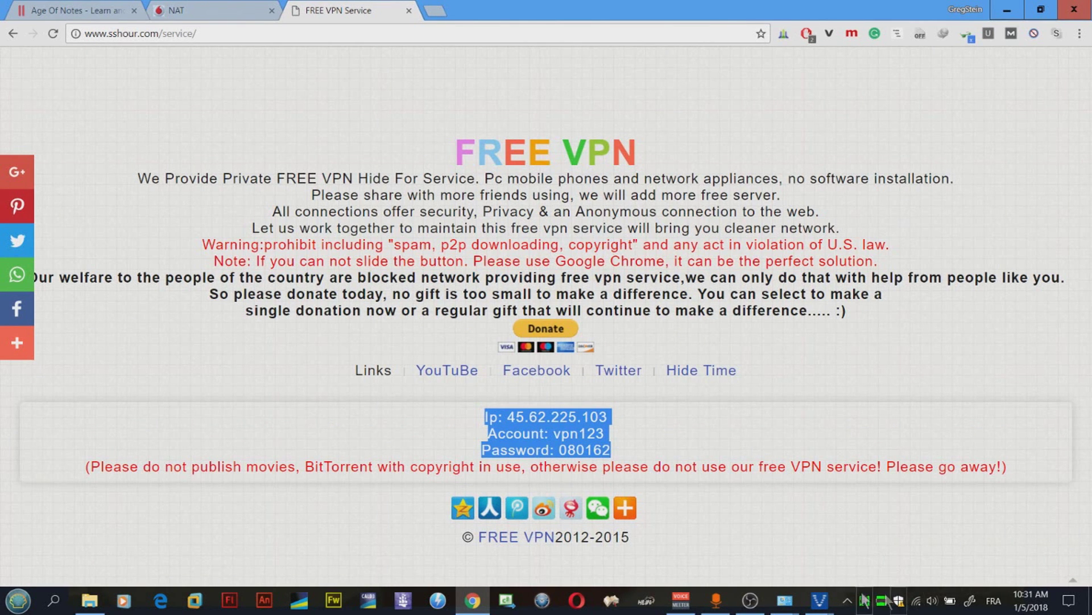
mouse_move(797, 602)
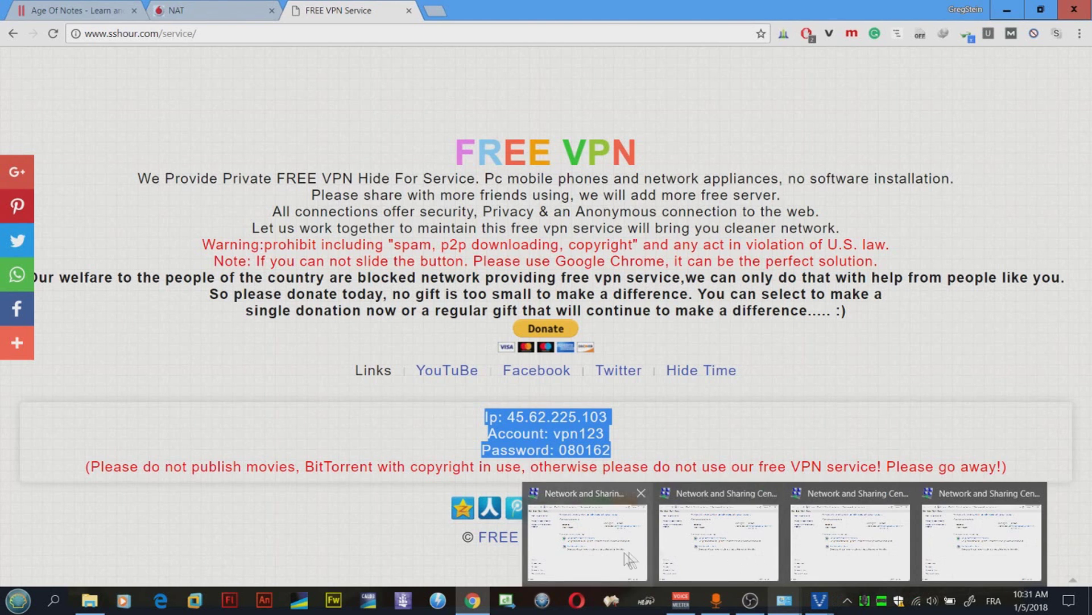
click(1034, 494)
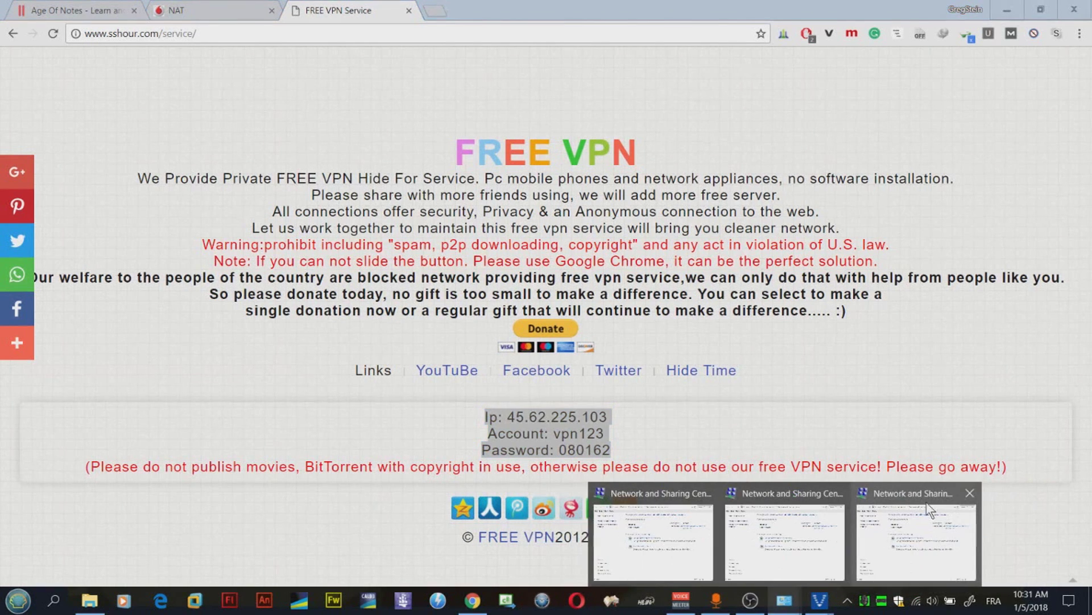
click(927, 498)
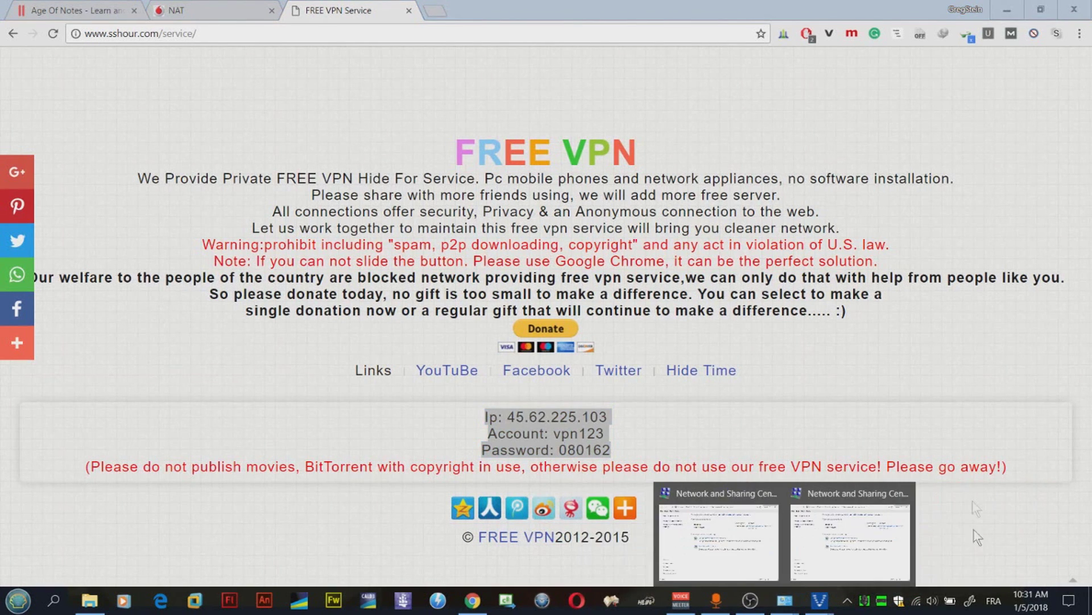
Step: Open the Network and Sharing Center from the tray network icon
right_click(916, 605)
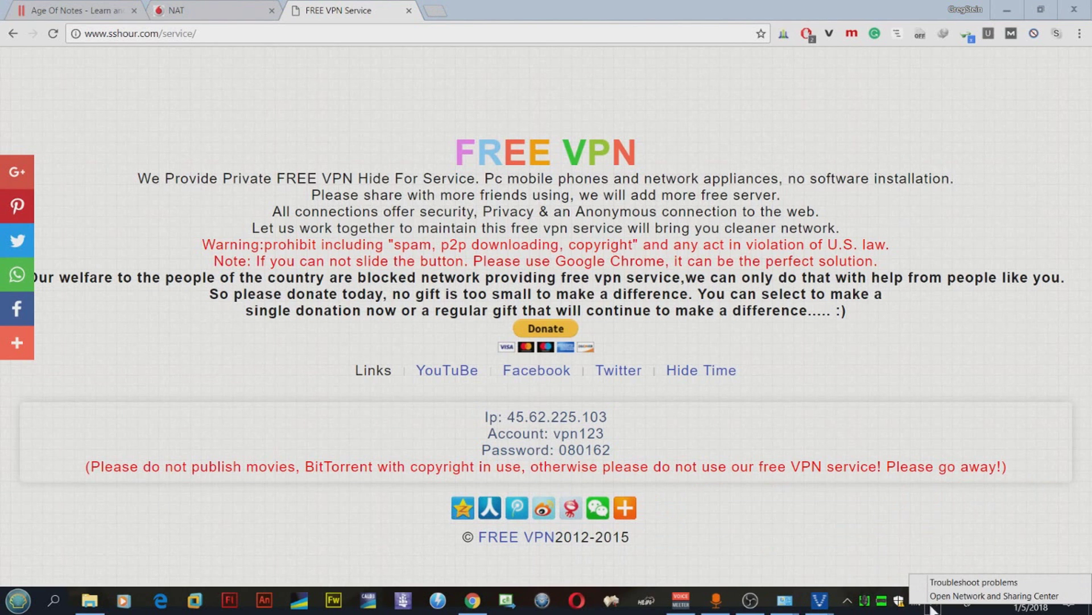
click(889, 547)
mouse_move(922, 611)
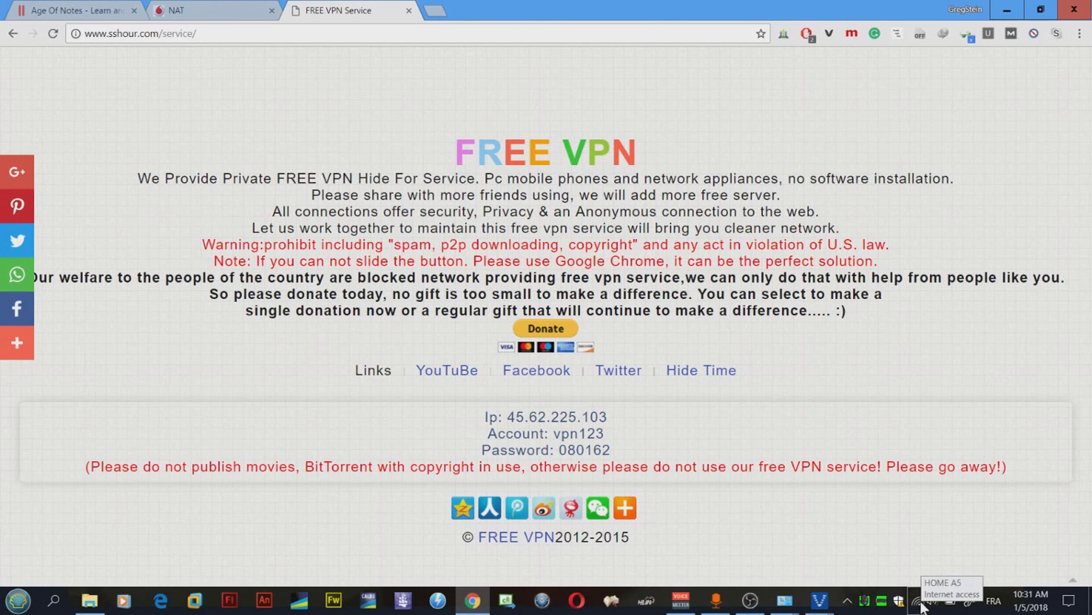
right_click(921, 608)
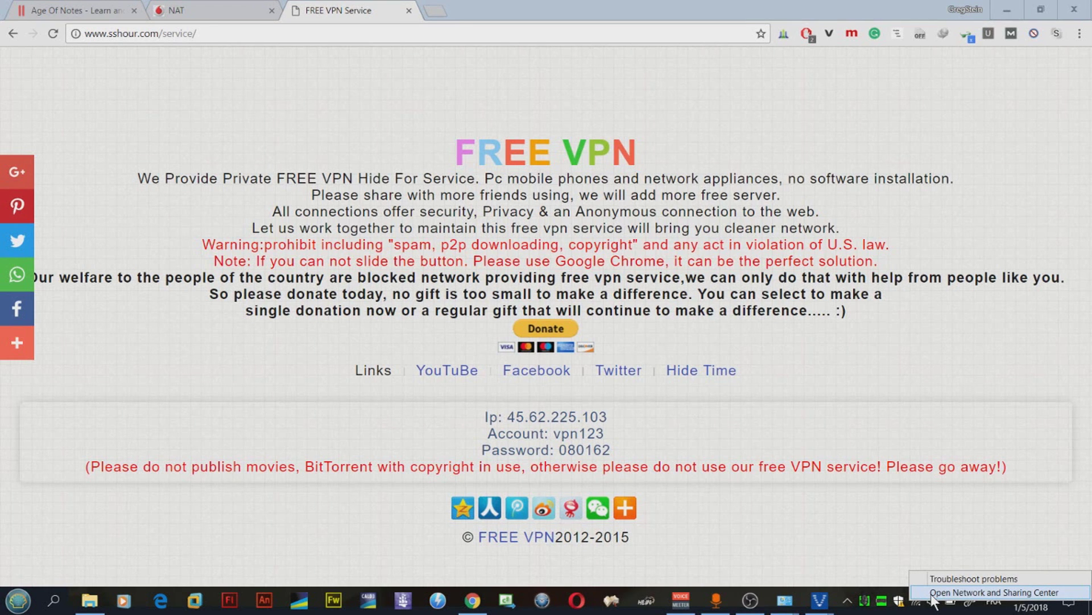
click(932, 593)
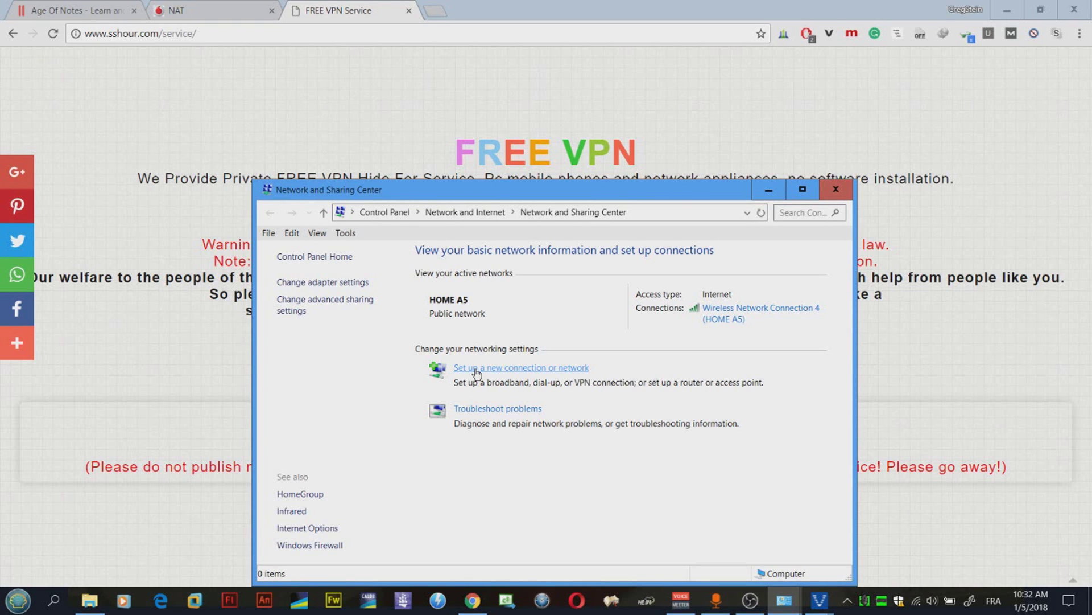
Step: Start a new workplace connection that uses a VPN through the internet
click(477, 369)
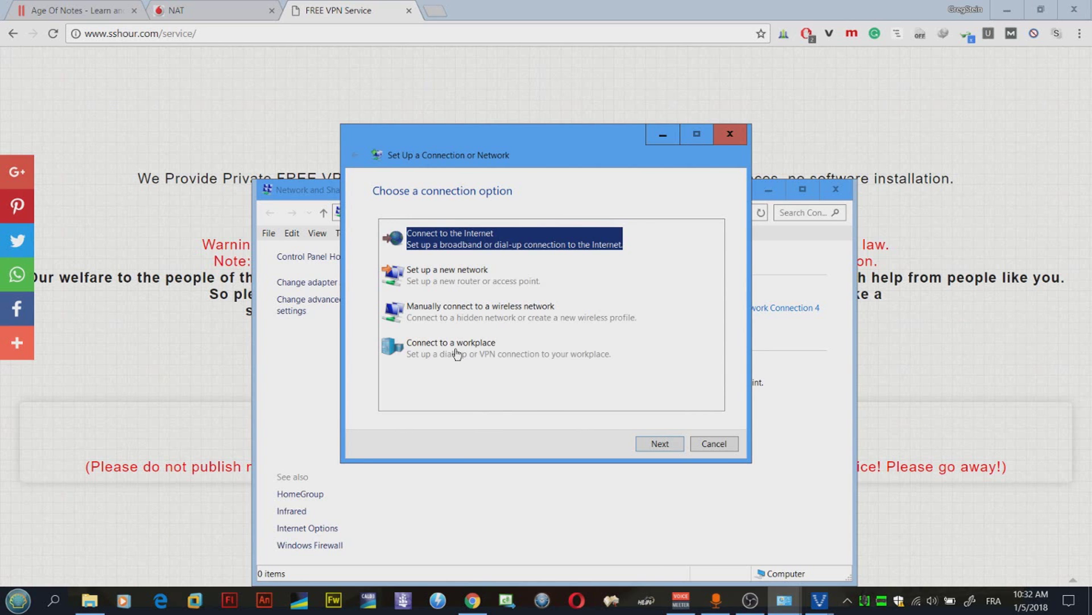
click(460, 356)
click(660, 443)
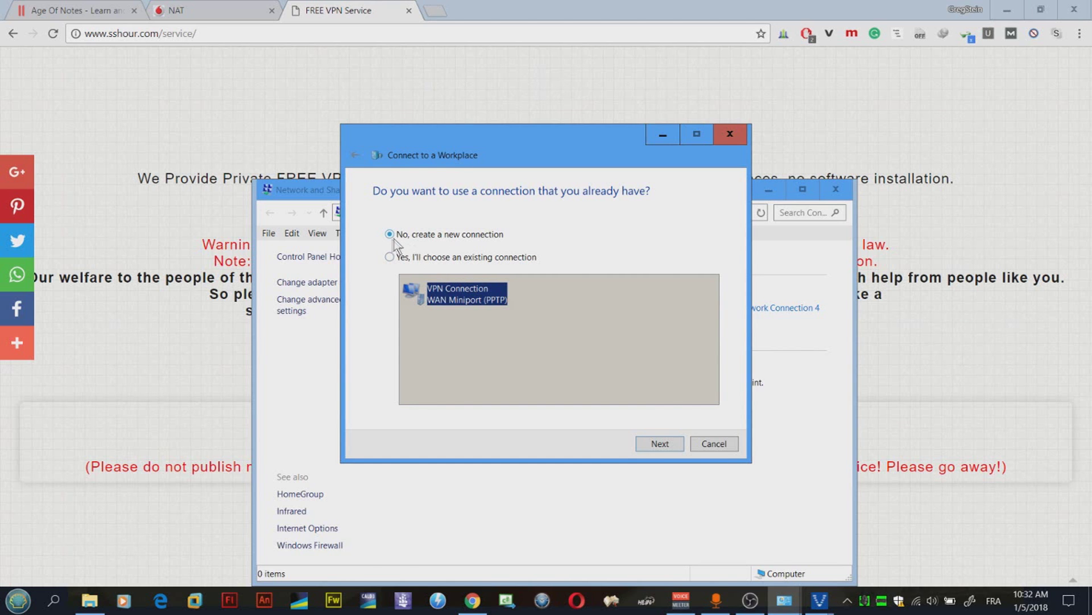
click(660, 444)
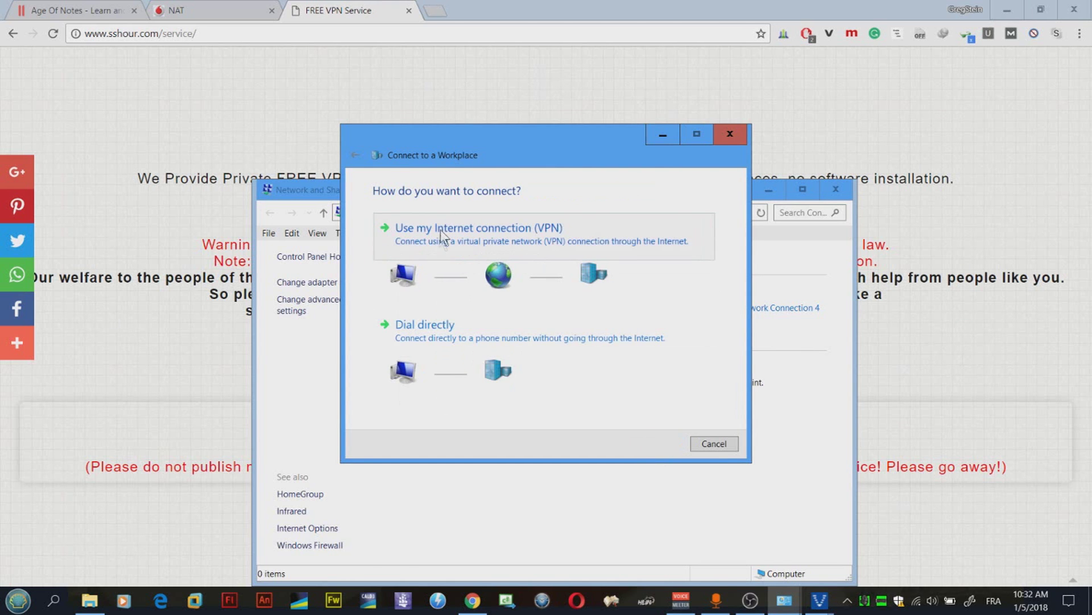
click(406, 239)
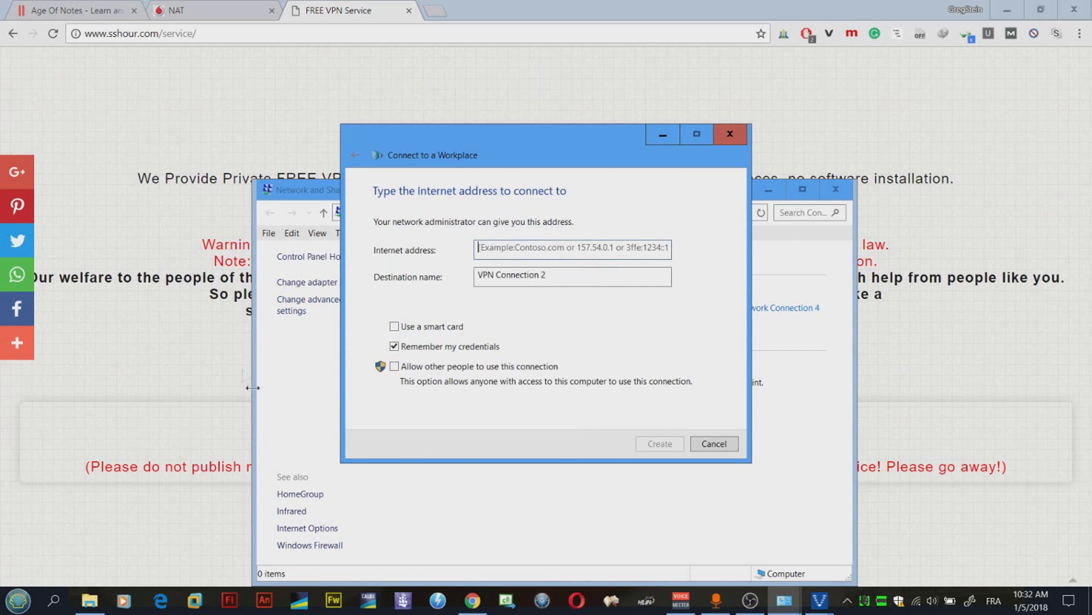
Step: Copy the server IP 45.62.225.103 from the VPN page into Internet address
click(516, 250)
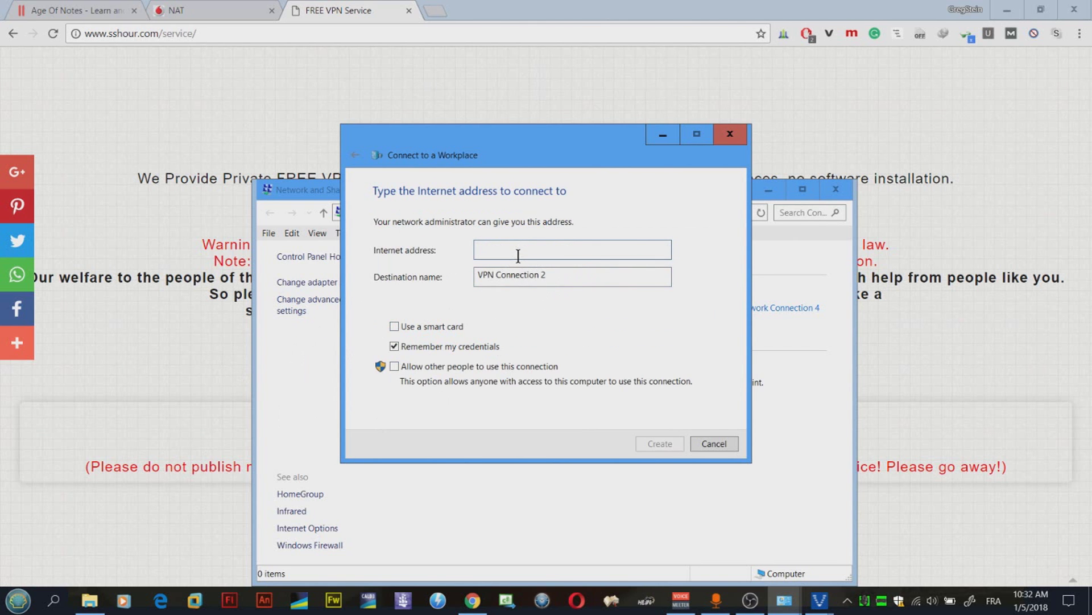
click(920, 313)
drag(609, 419, 519, 412)
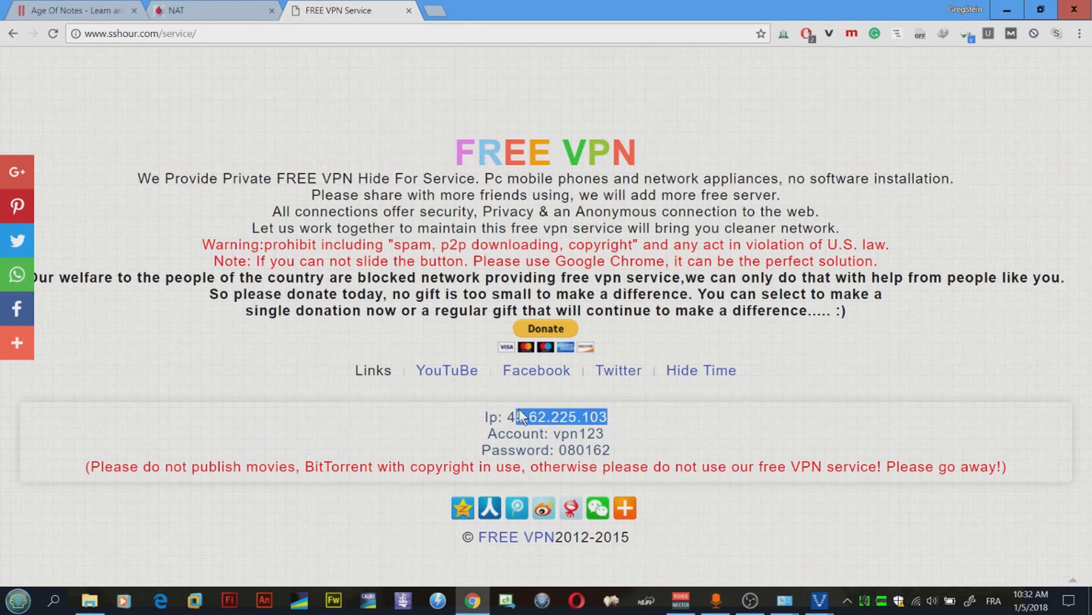
right_click(524, 415)
click(569, 420)
key(alt+Tab)
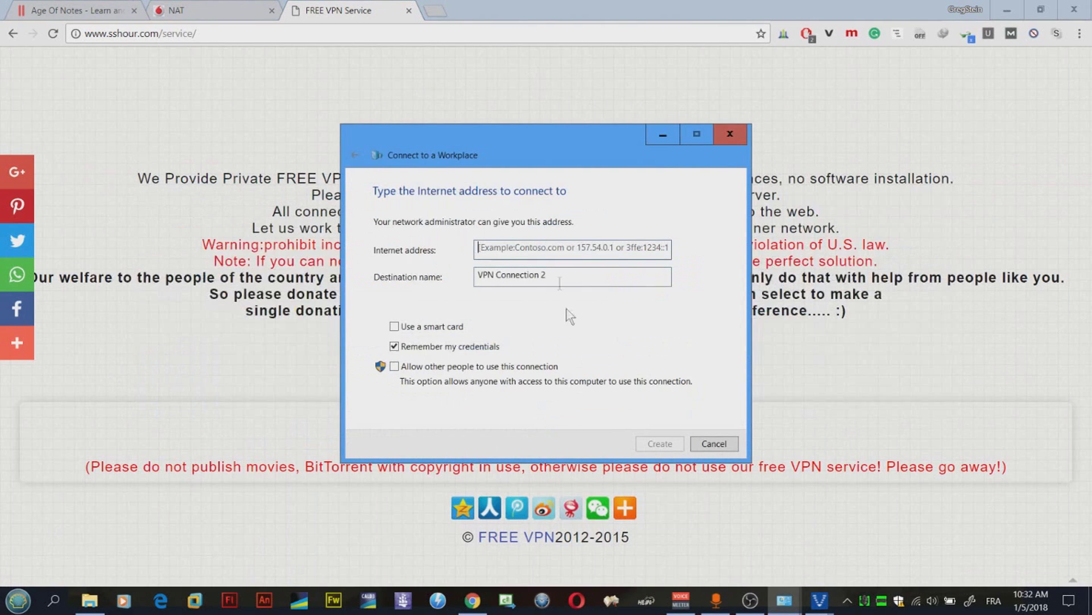
key(ctrl+v)
Step: Name the destination 'My VPN' and create the connection
drag(551, 276, 477, 278)
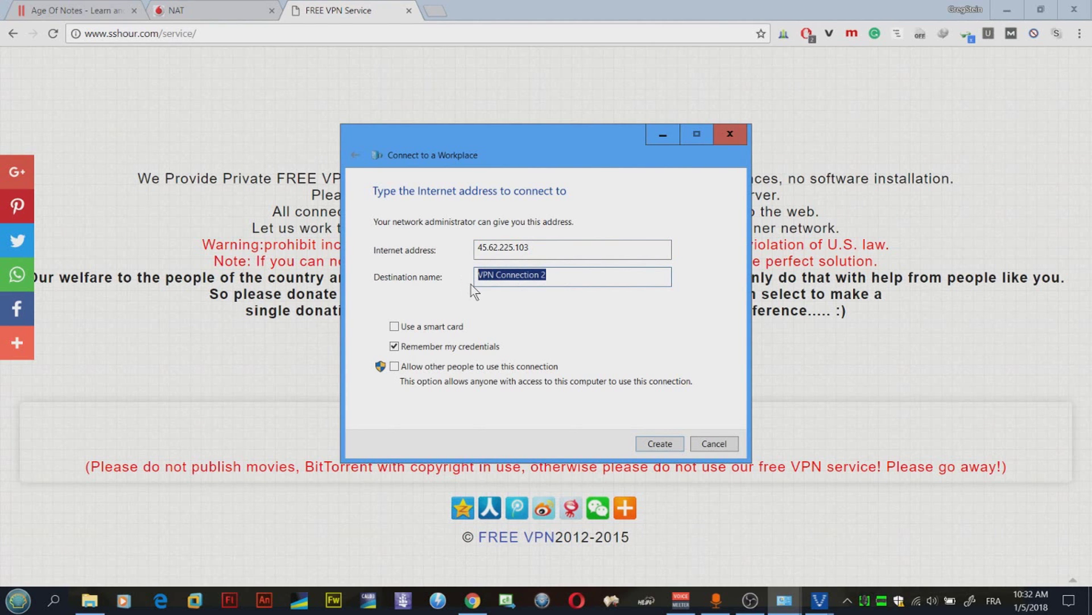
text(My VPN)
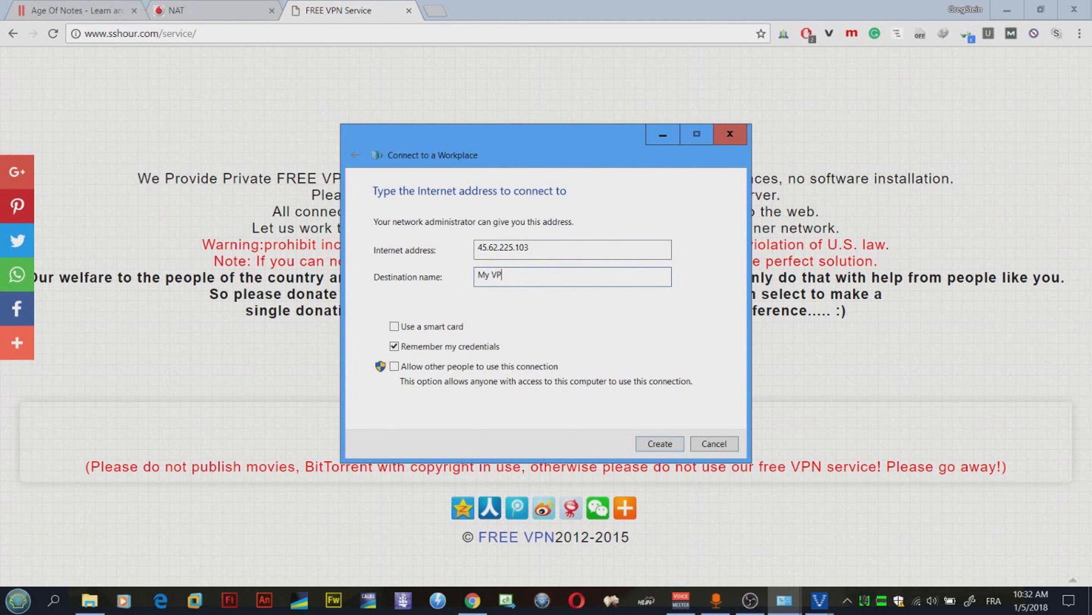
click(644, 445)
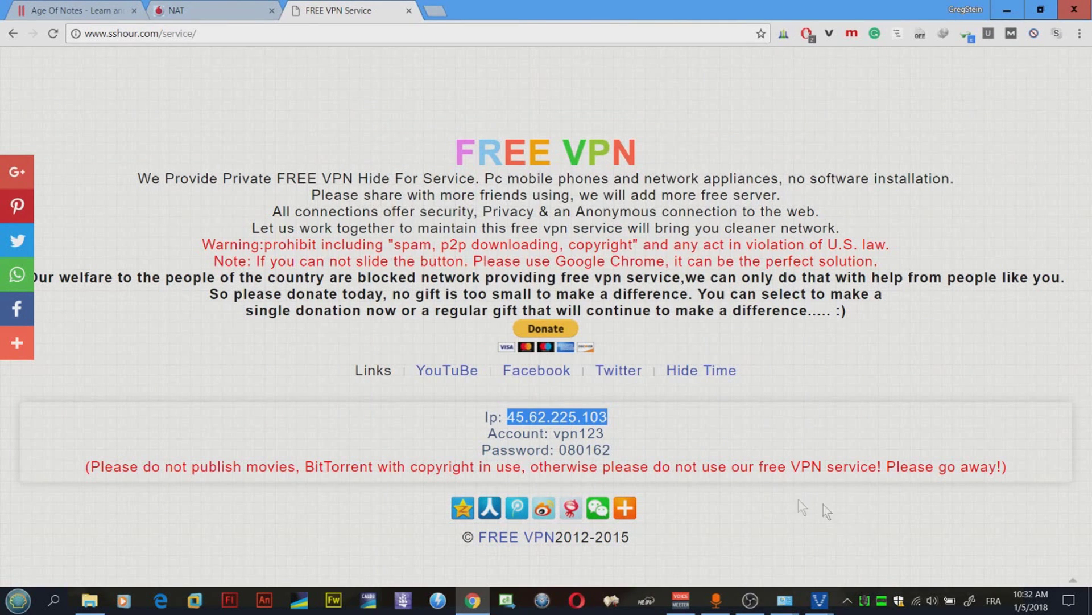
Step: Connect My VPN, signing in with the free account's username and password
click(917, 602)
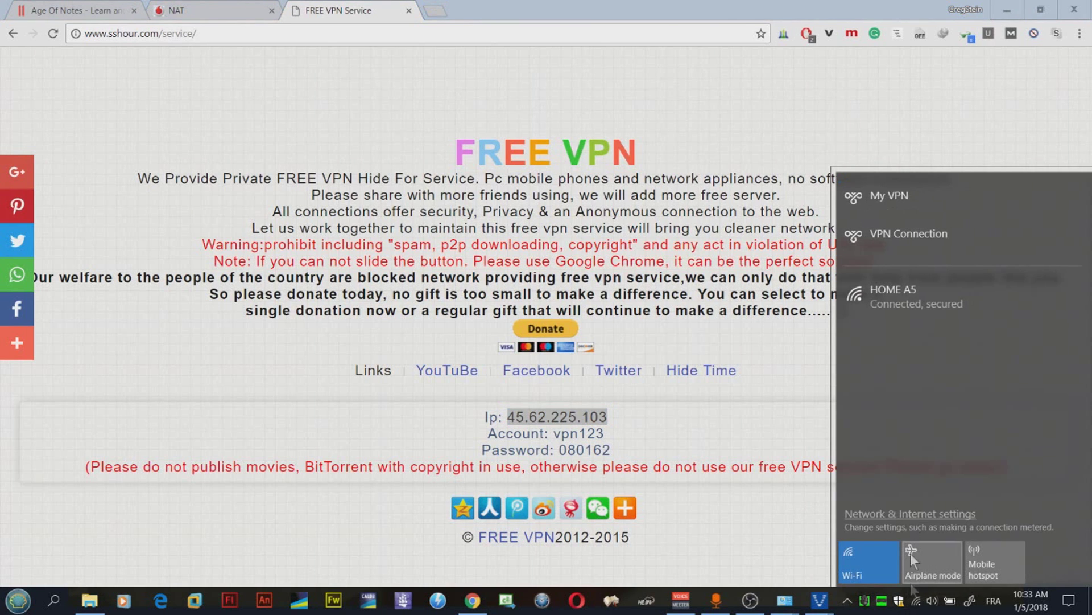
click(889, 199)
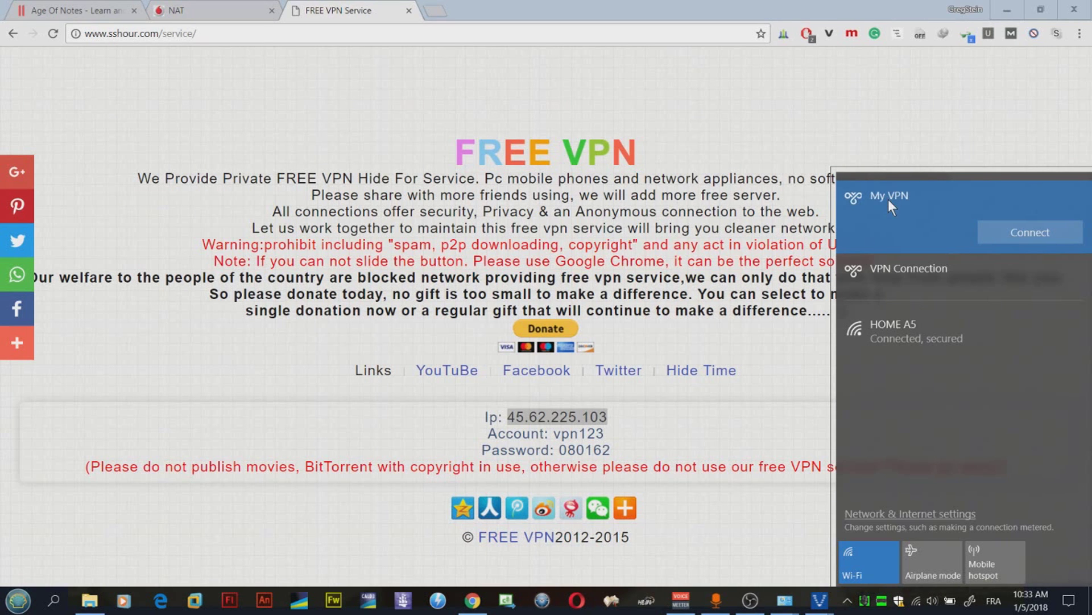
click(1010, 233)
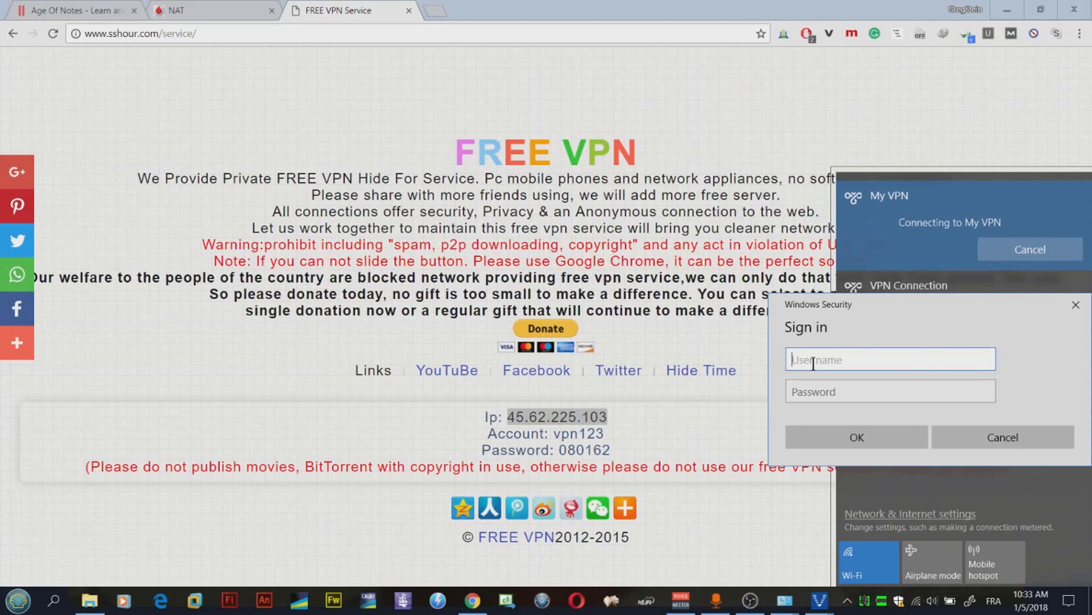
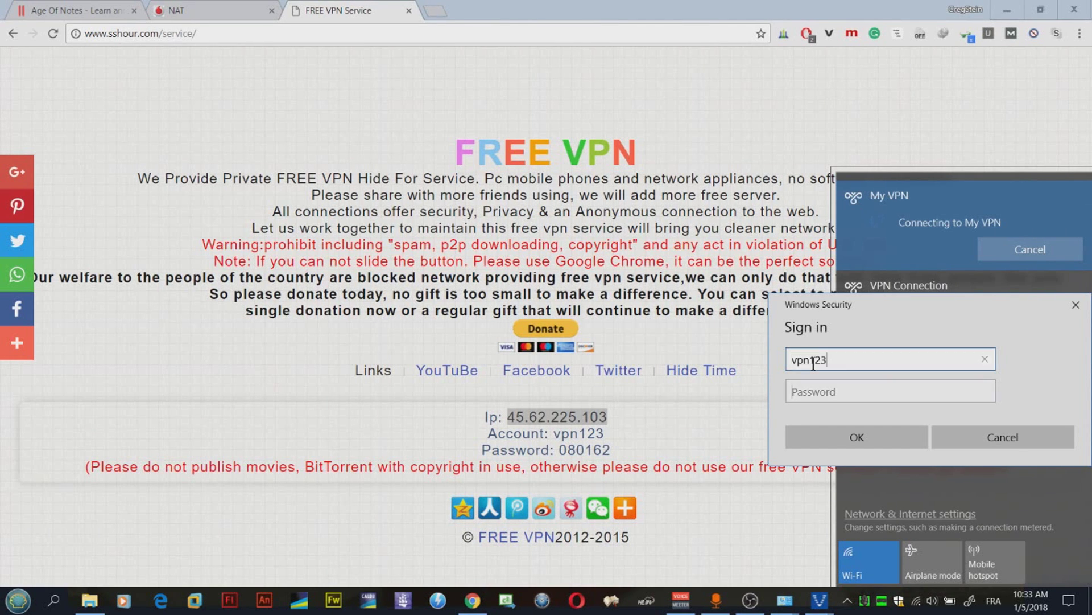
key(Tab)
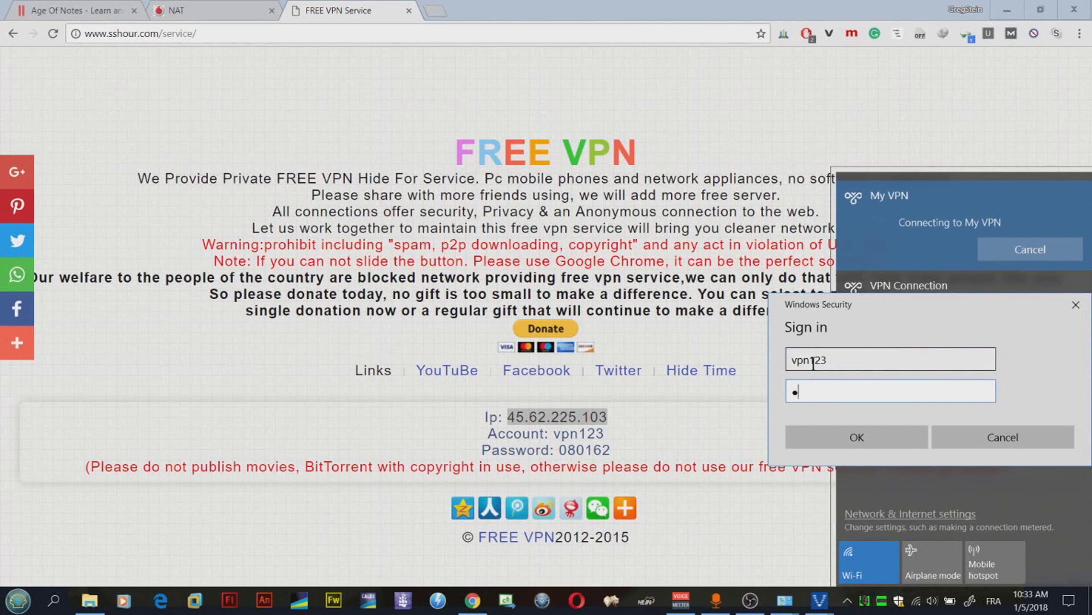
click(870, 440)
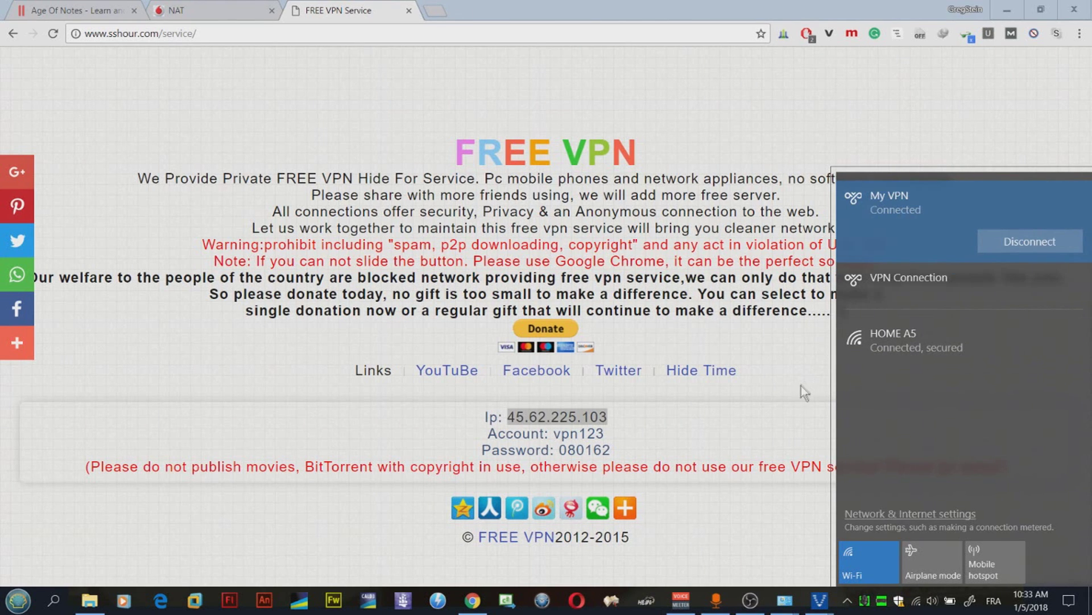
Step: Exit and relaunch Voobly, then join the RM/DM - Medieval Siege lobby
click(787, 418)
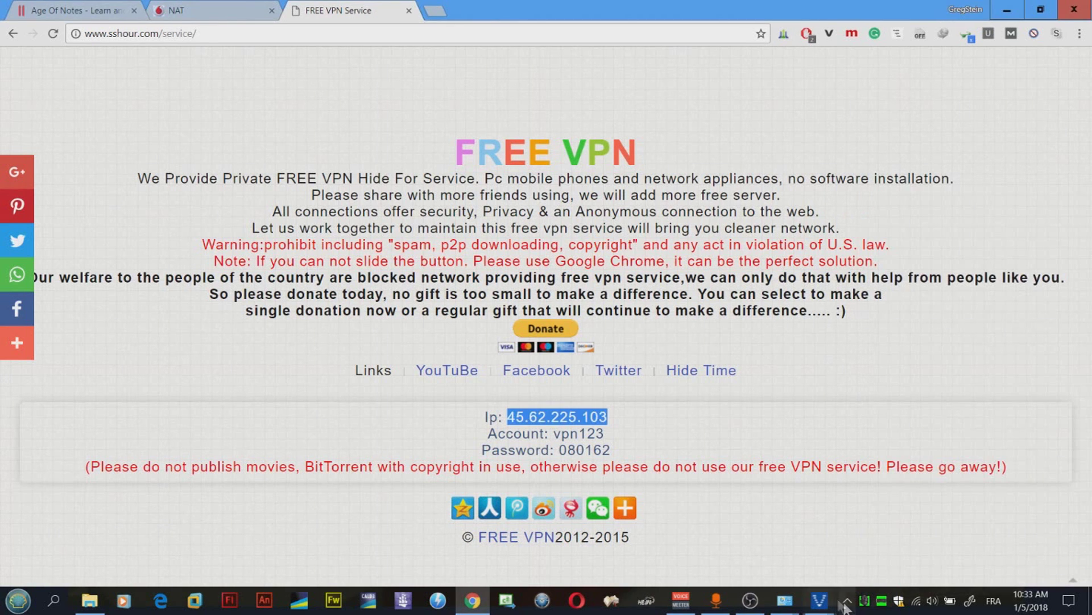
click(847, 600)
right_click(873, 553)
click(881, 538)
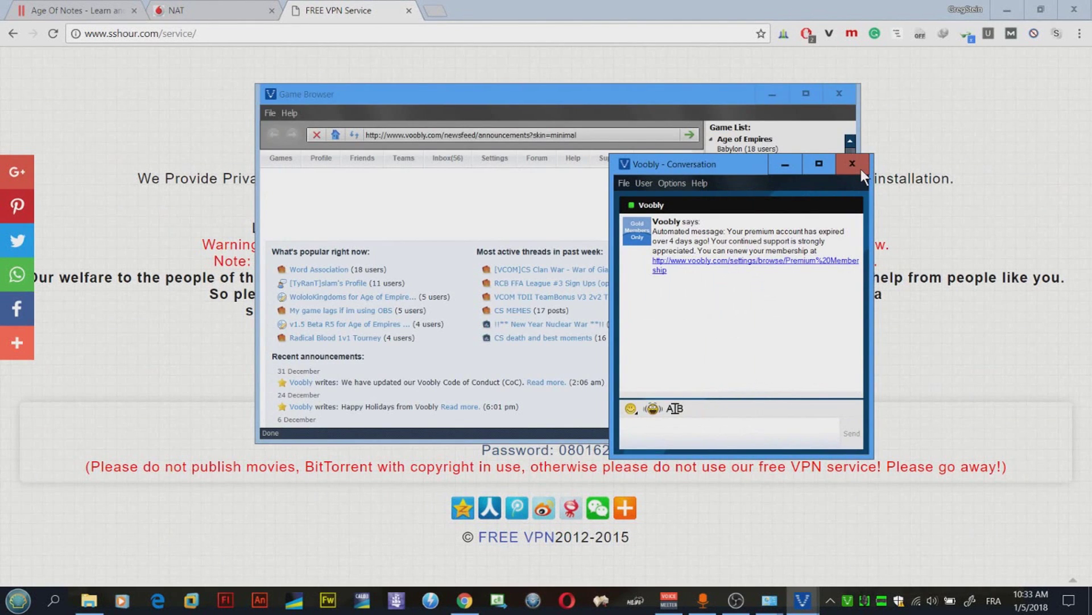
click(861, 169)
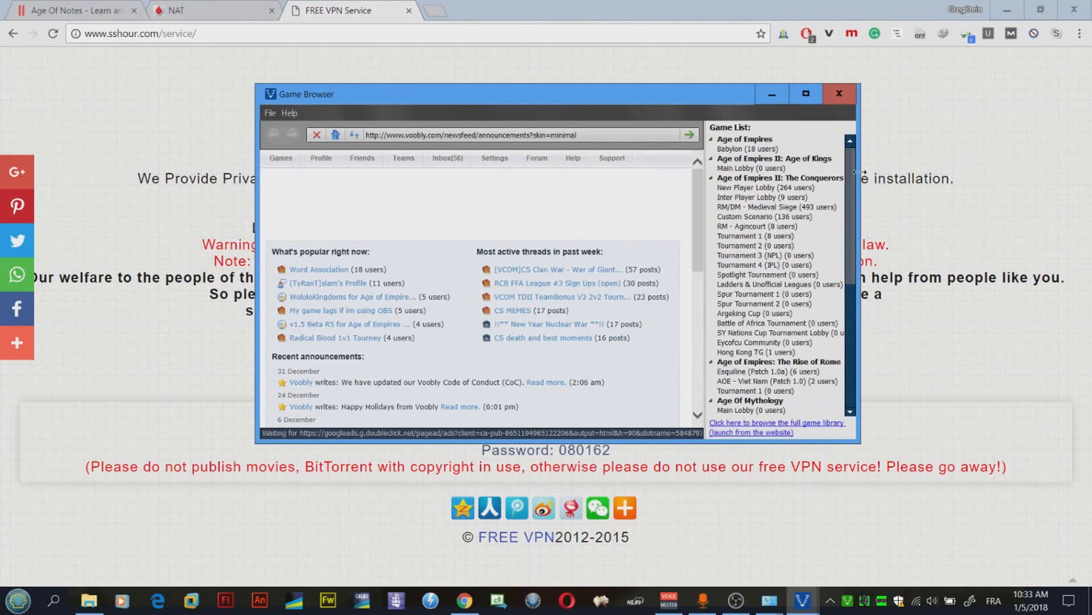
double_click(773, 207)
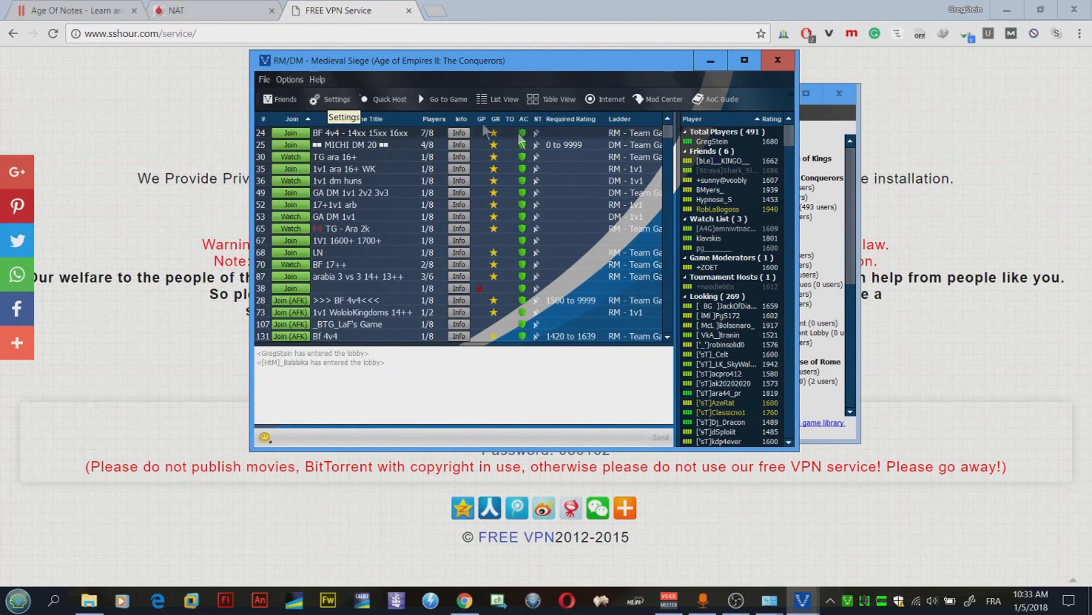
click(298, 81)
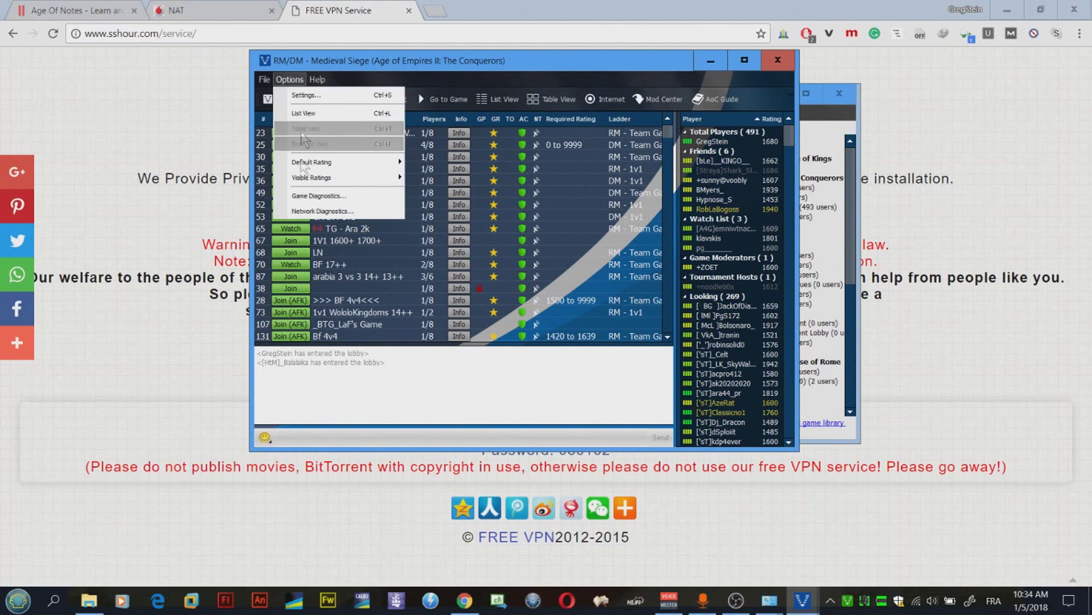
click(302, 211)
click(407, 173)
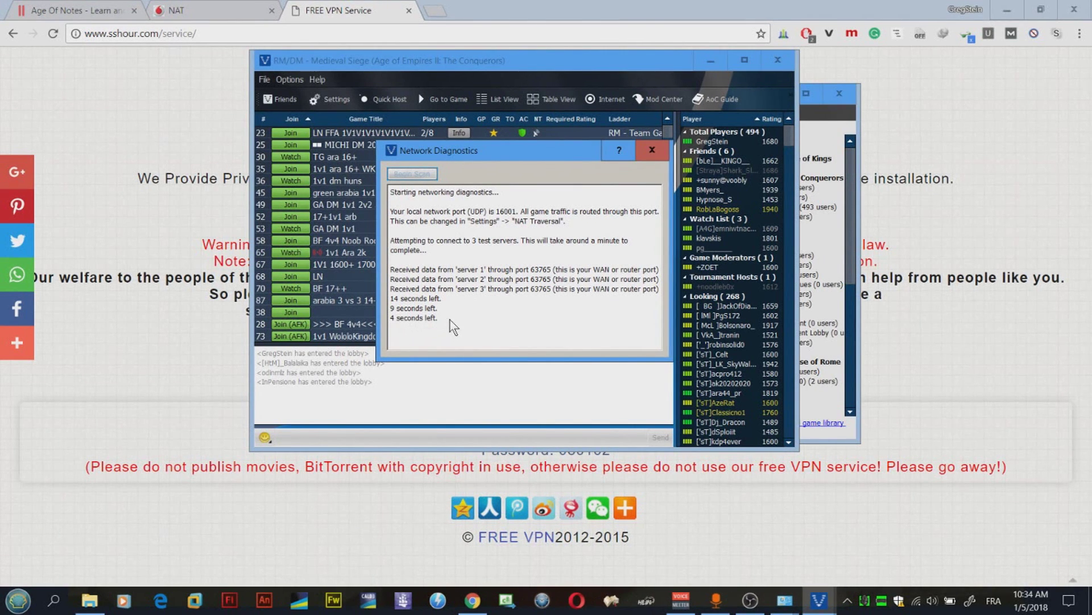
drag(438, 264, 488, 264)
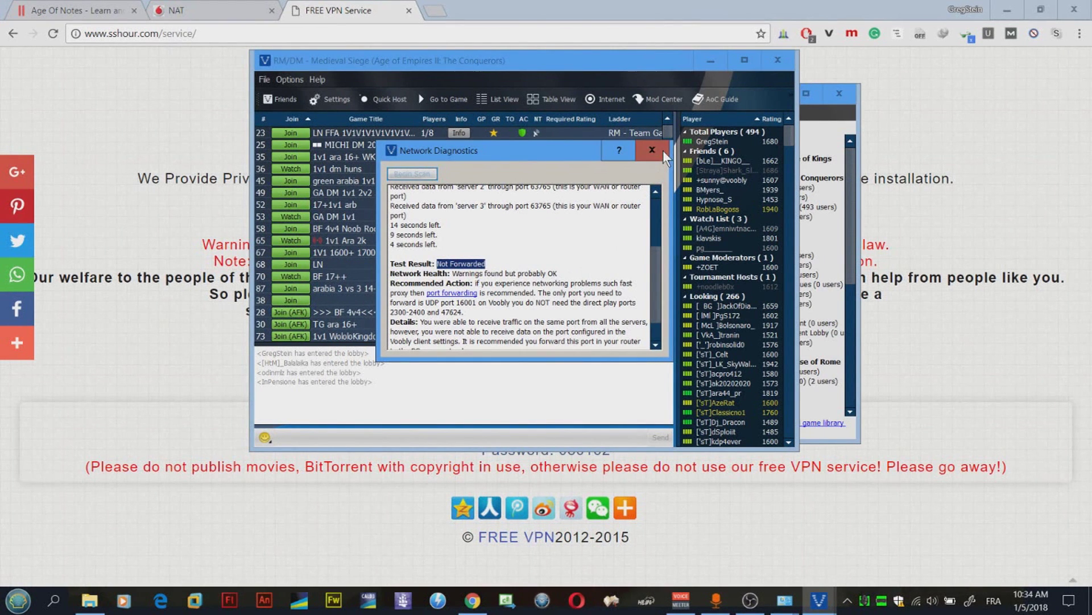
click(652, 150)
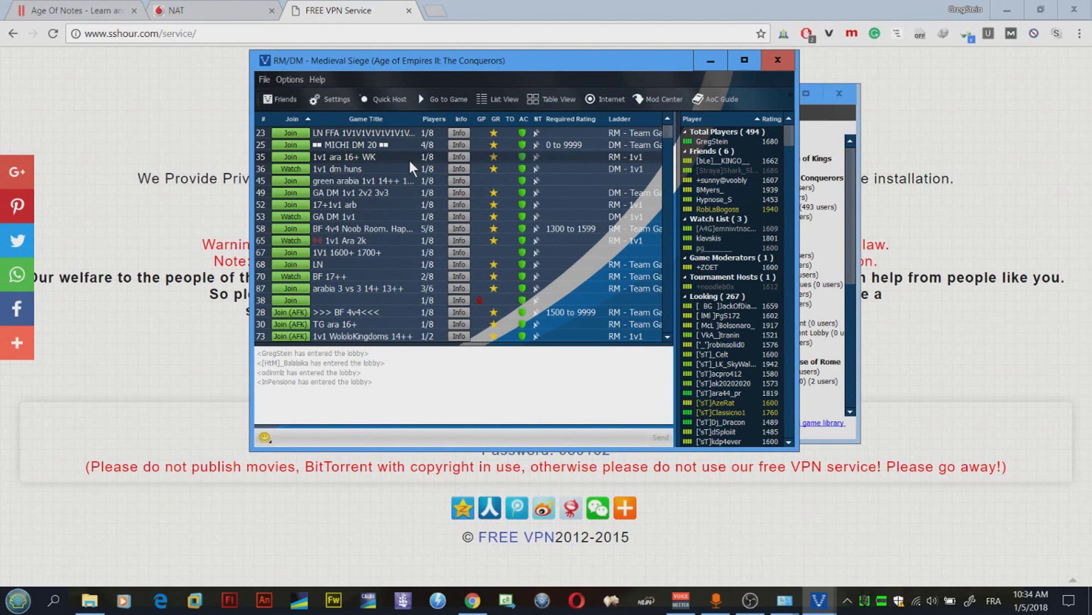
click(303, 145)
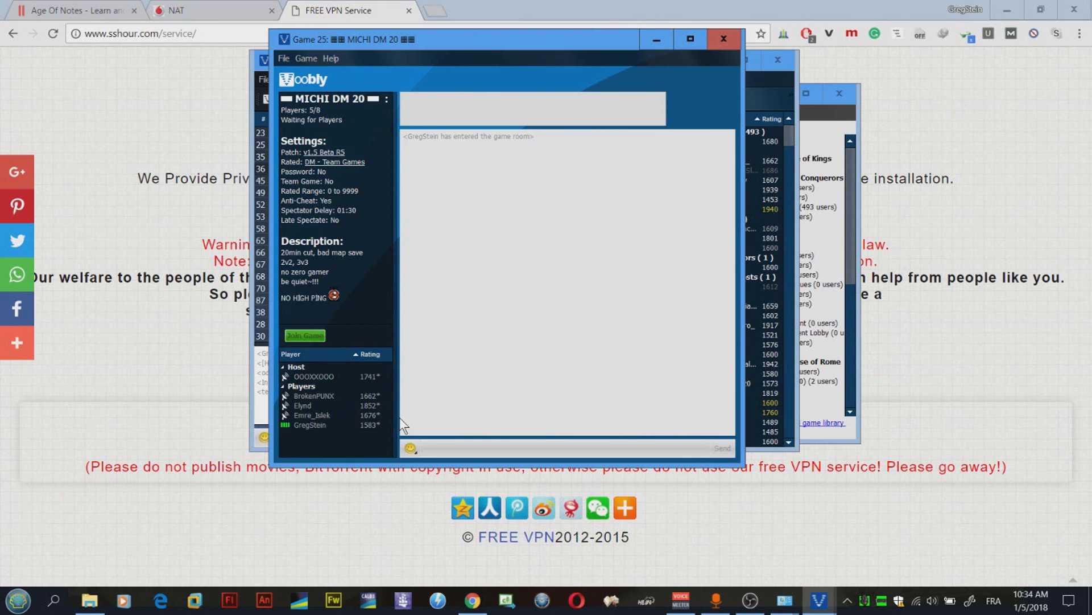
mouse_move(363, 404)
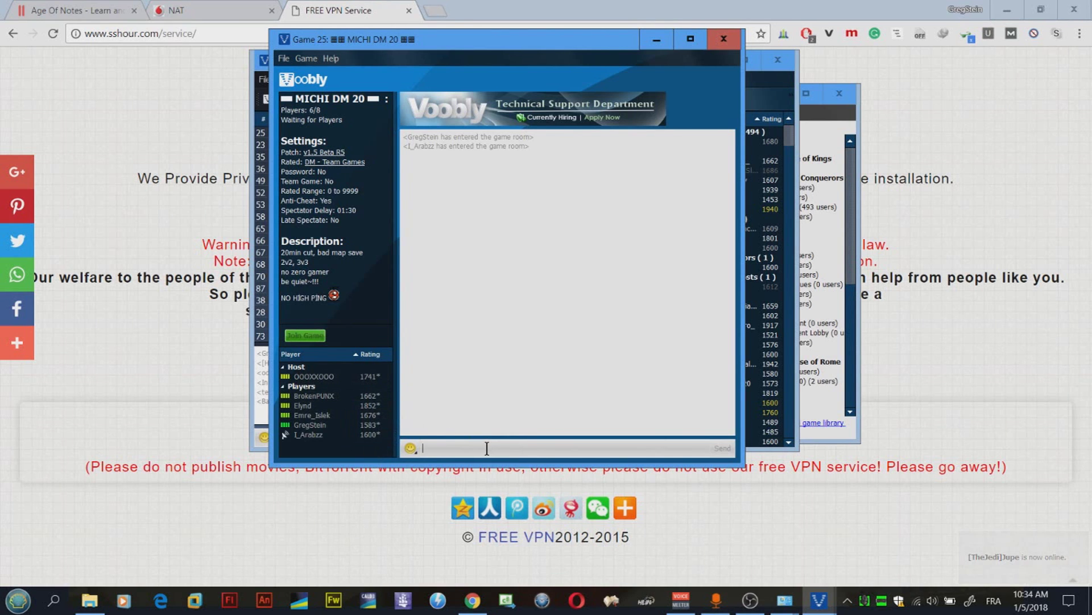
text(/ping)
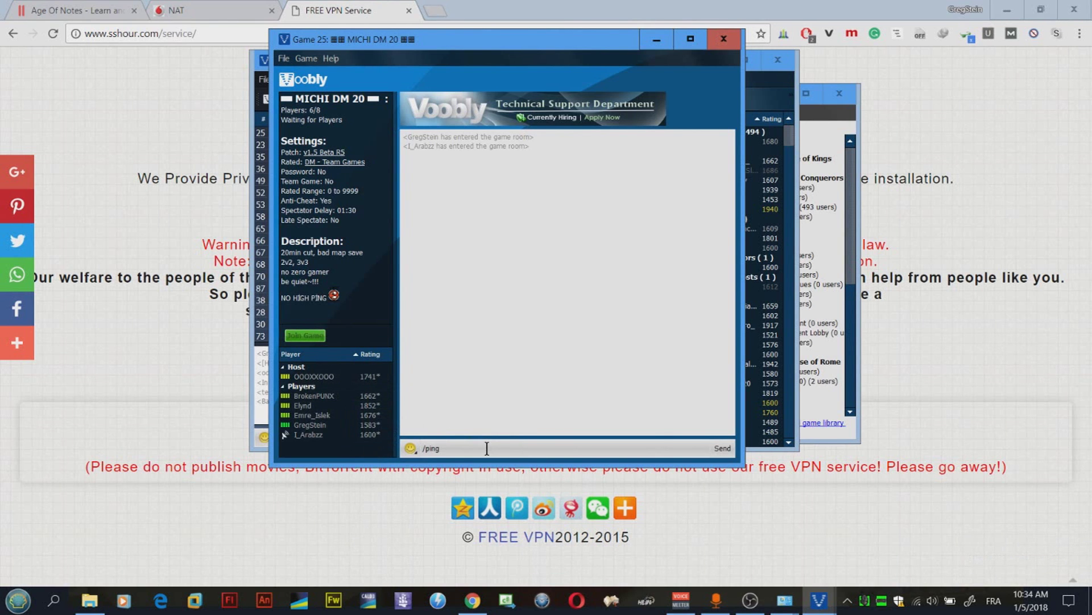
key(Return)
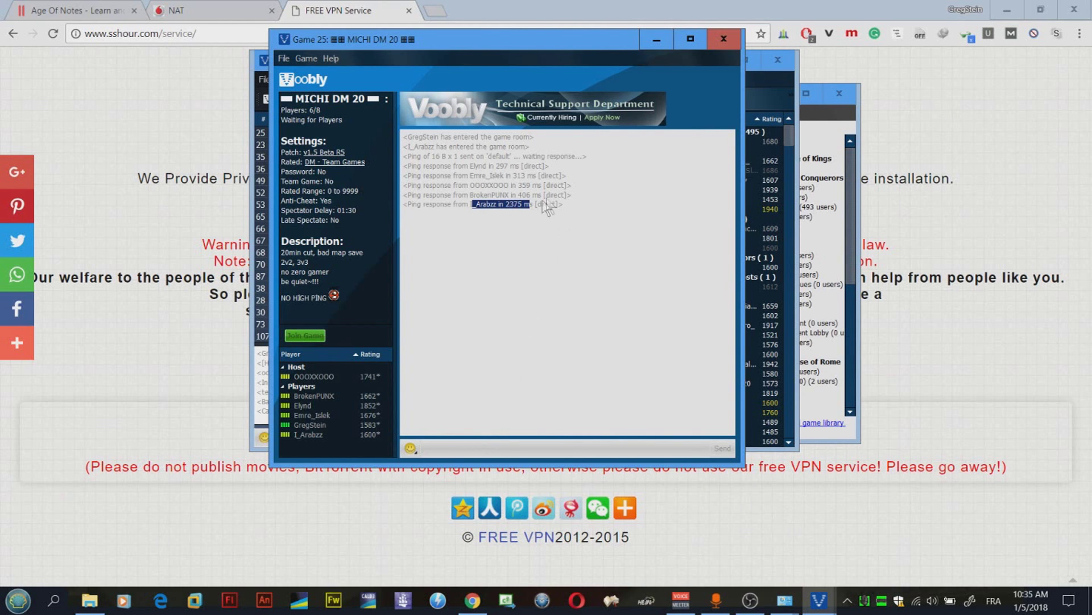
click(473, 435)
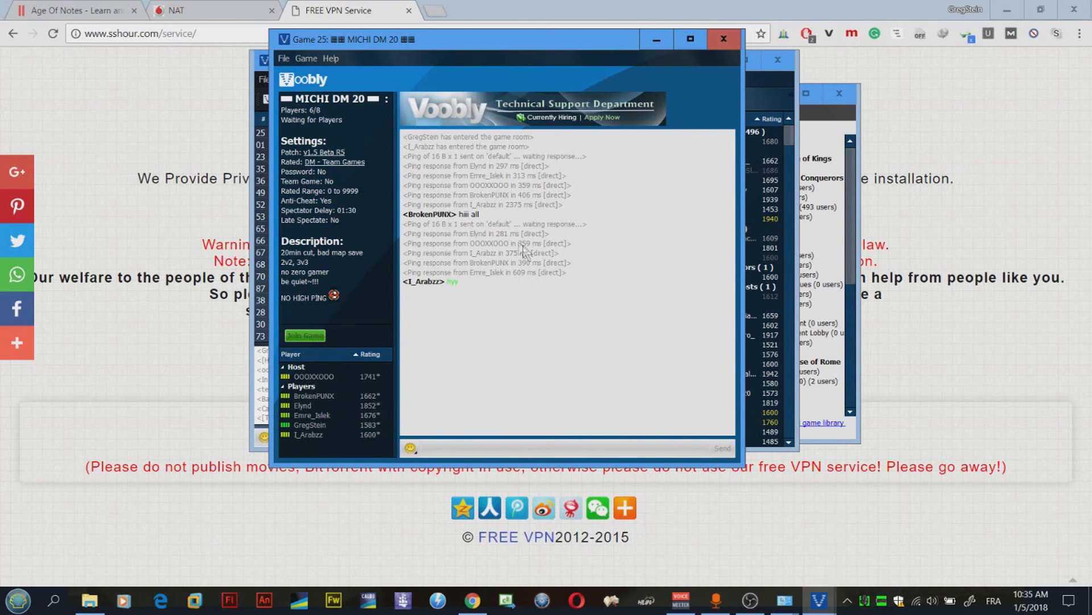
click(724, 39)
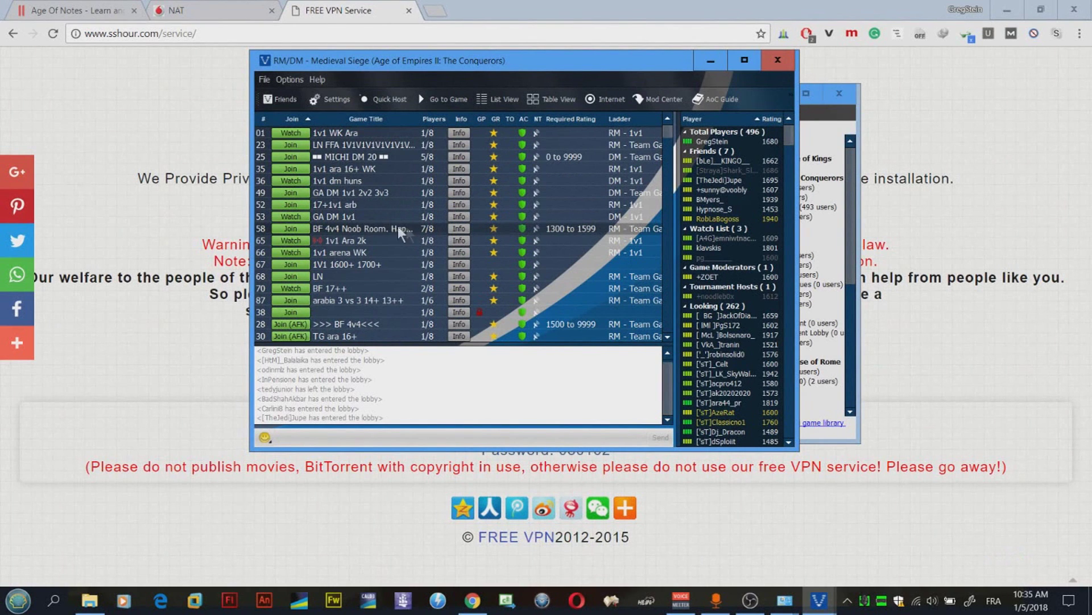
click(302, 230)
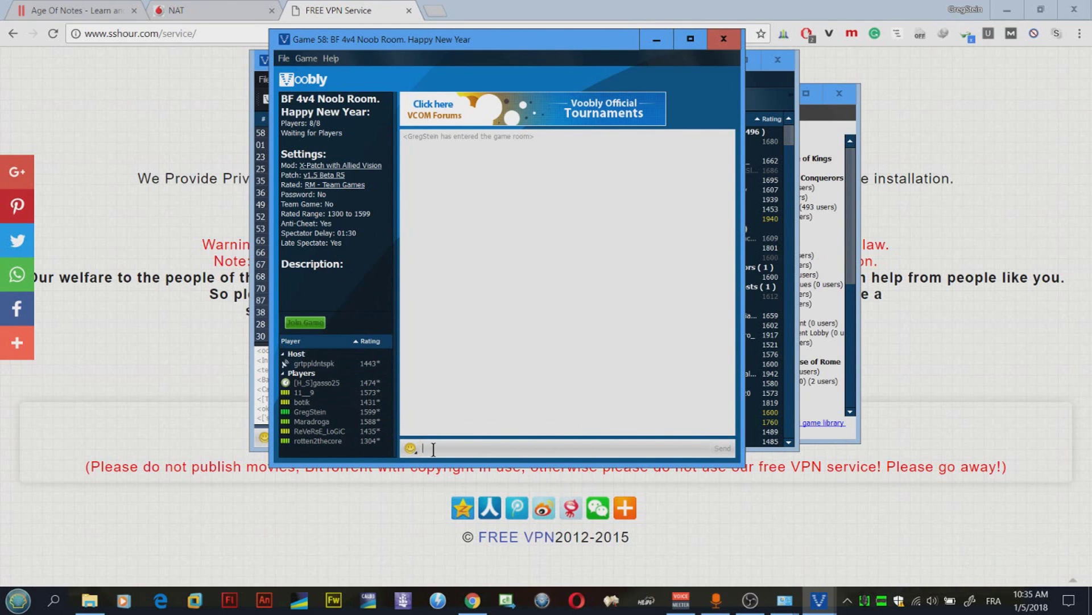
text(/ping)
key(Return)
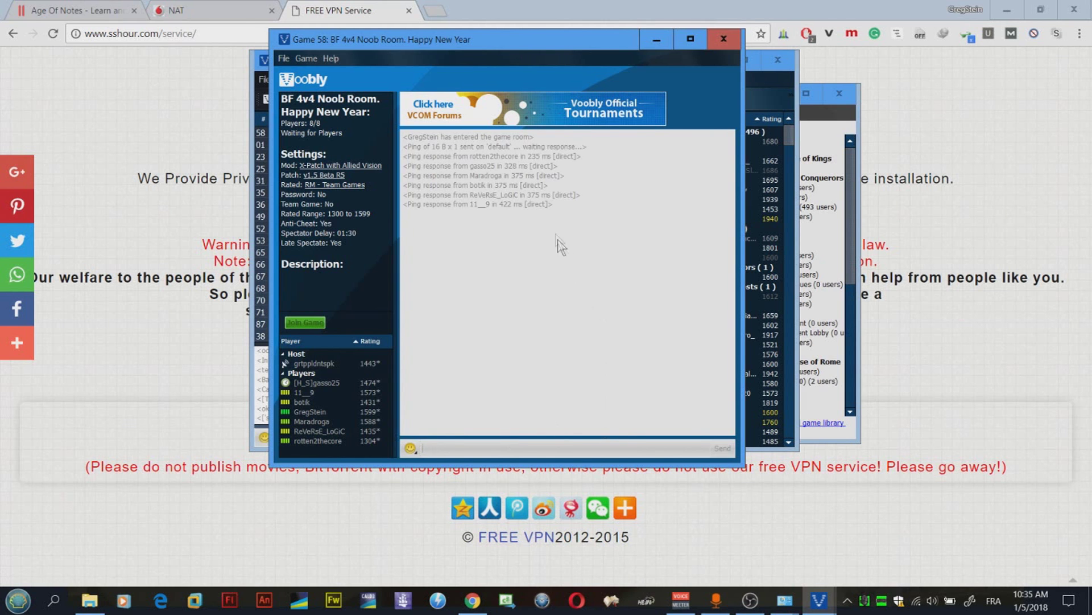
drag(506, 161, 550, 209)
click(602, 208)
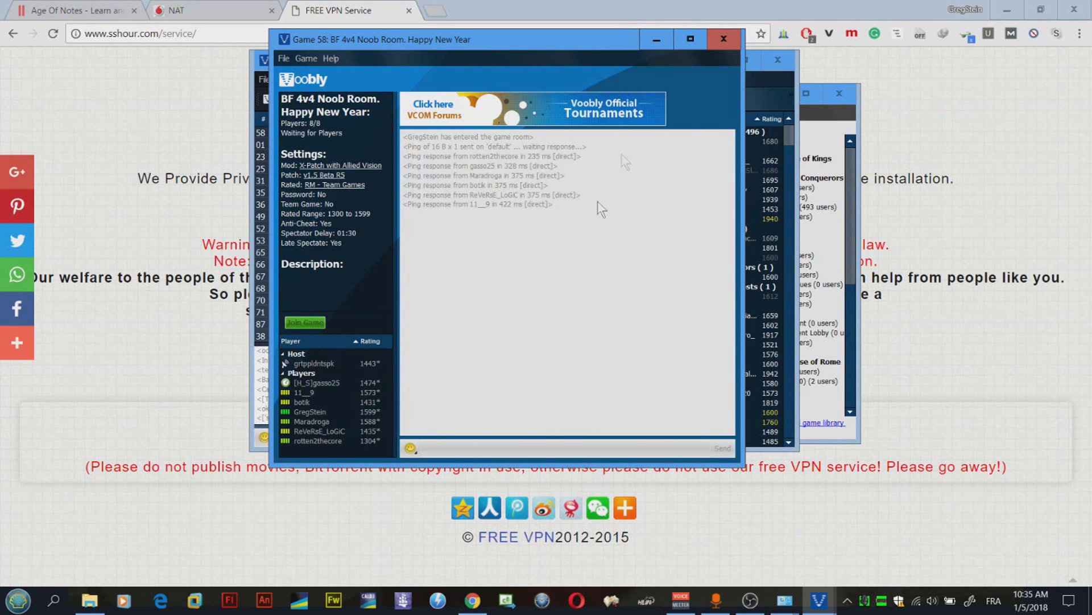
click(719, 39)
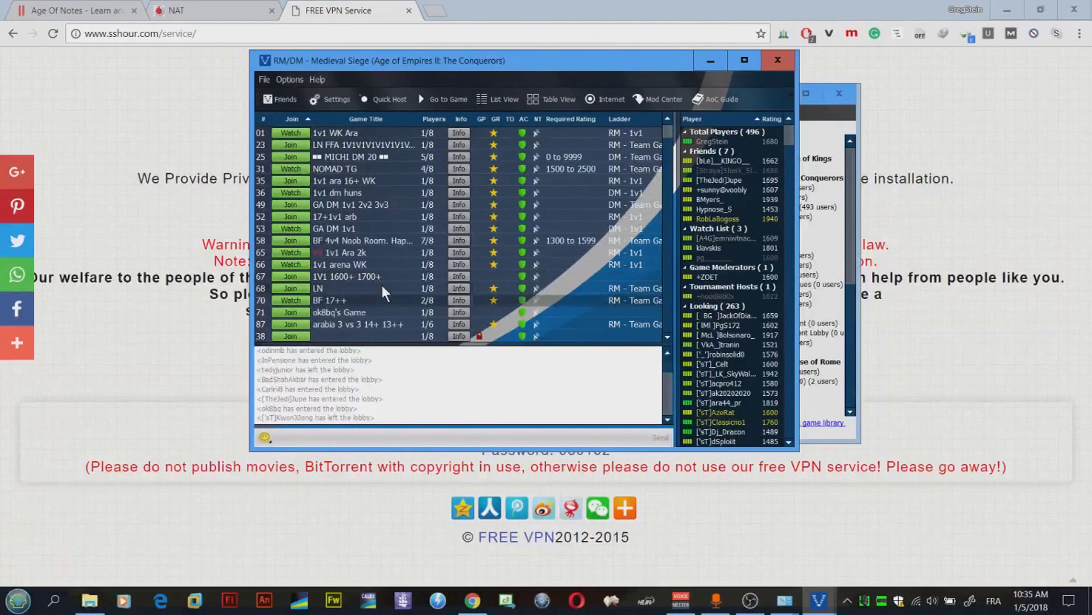